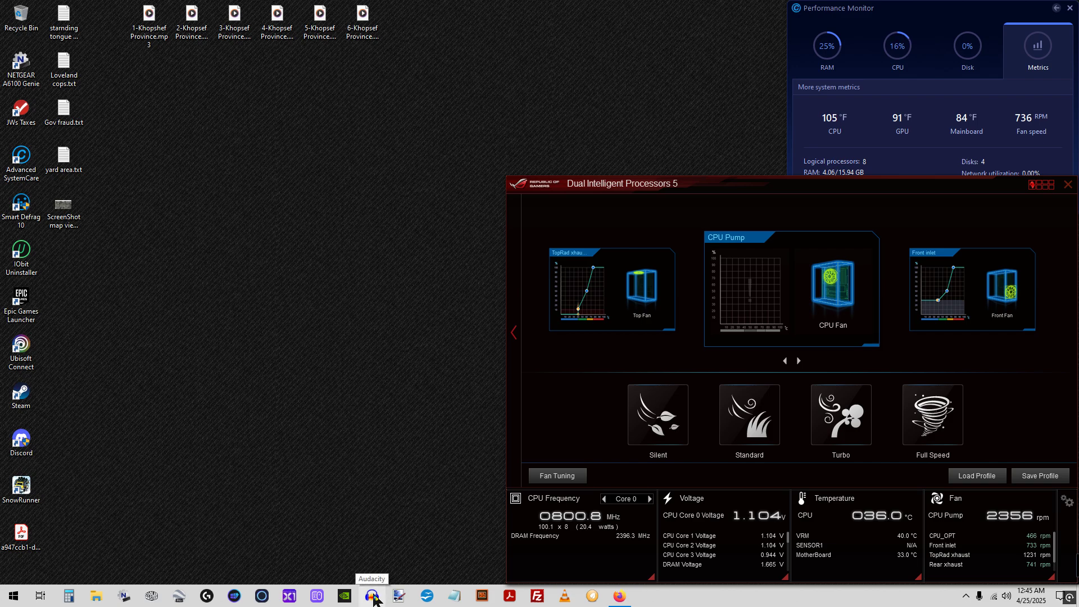
- Launch Audacity and open the file "Khopshef Province - Zone Music.mp3" from the Desktop
{"action": "left_click", "coordinate": [373, 596]}
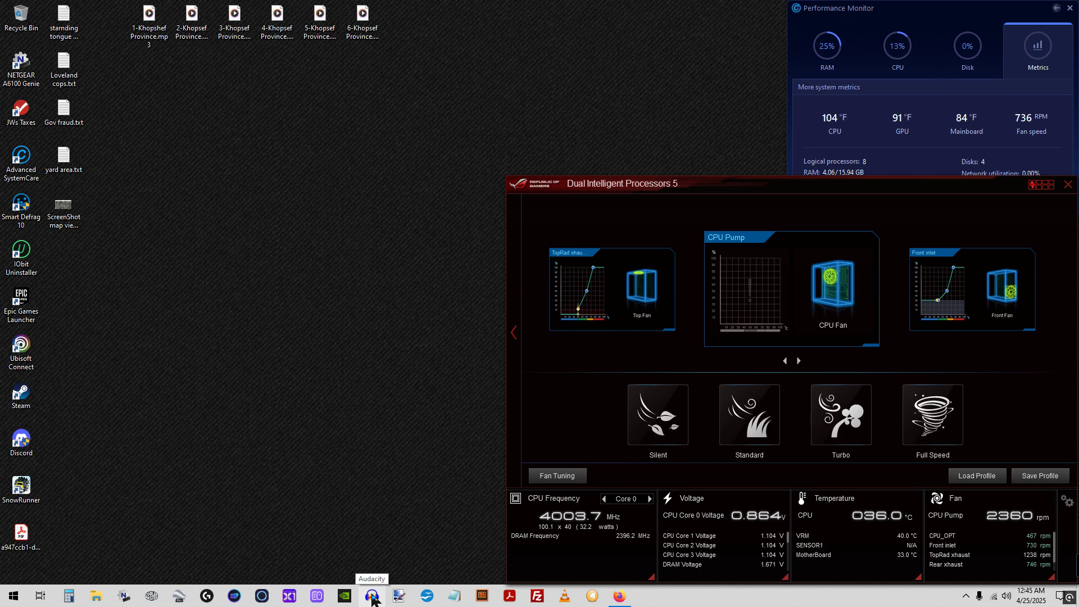
{"action": "left_click", "coordinate": [372, 596]}
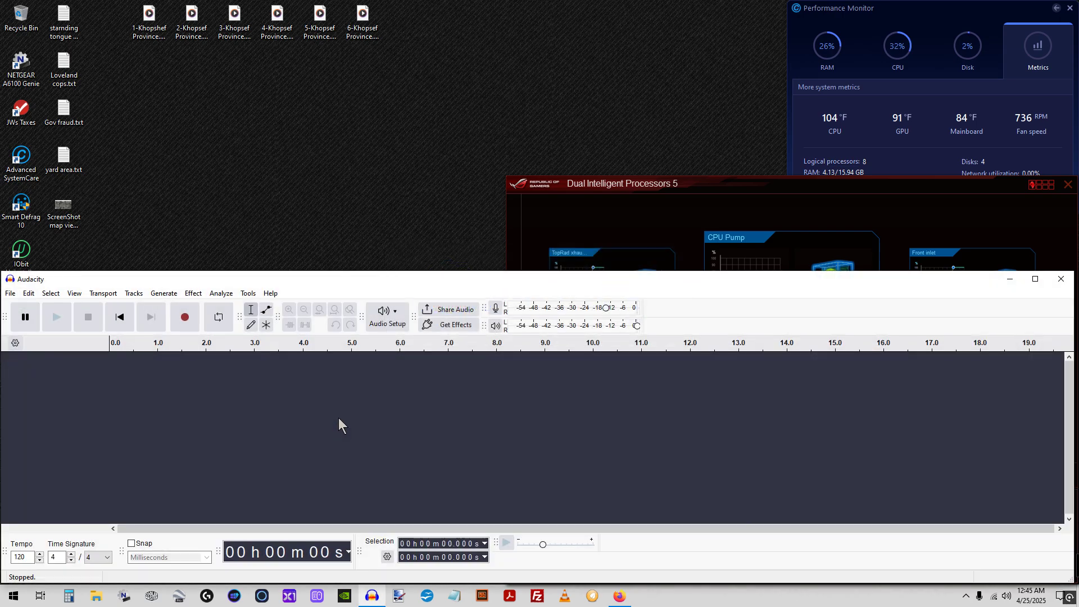
{"action": "left_click", "coordinate": [10, 293]}
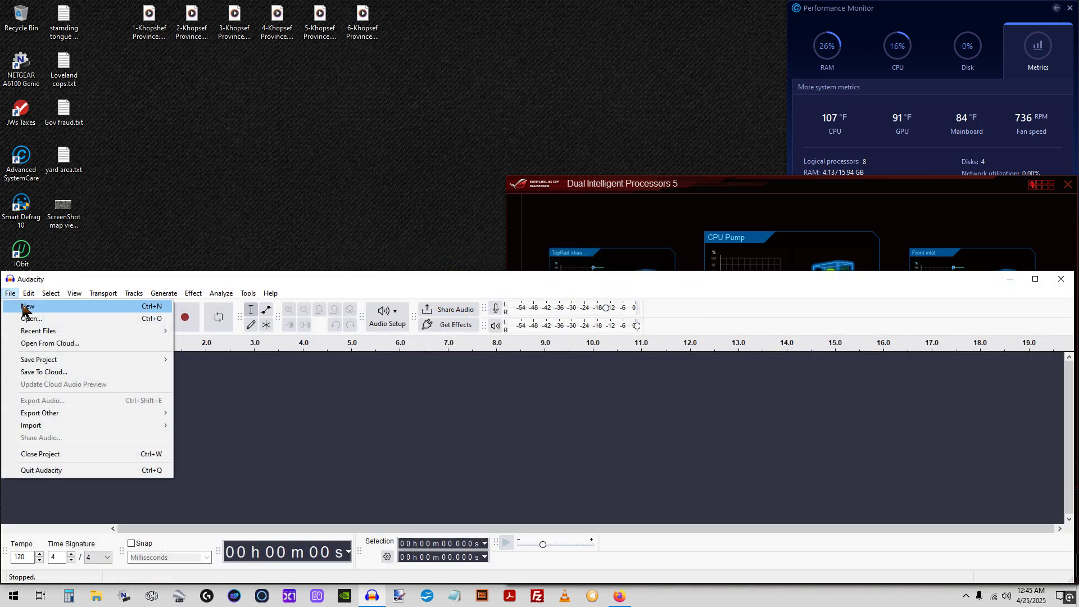
{"action": "left_click", "coordinate": [31, 319]}
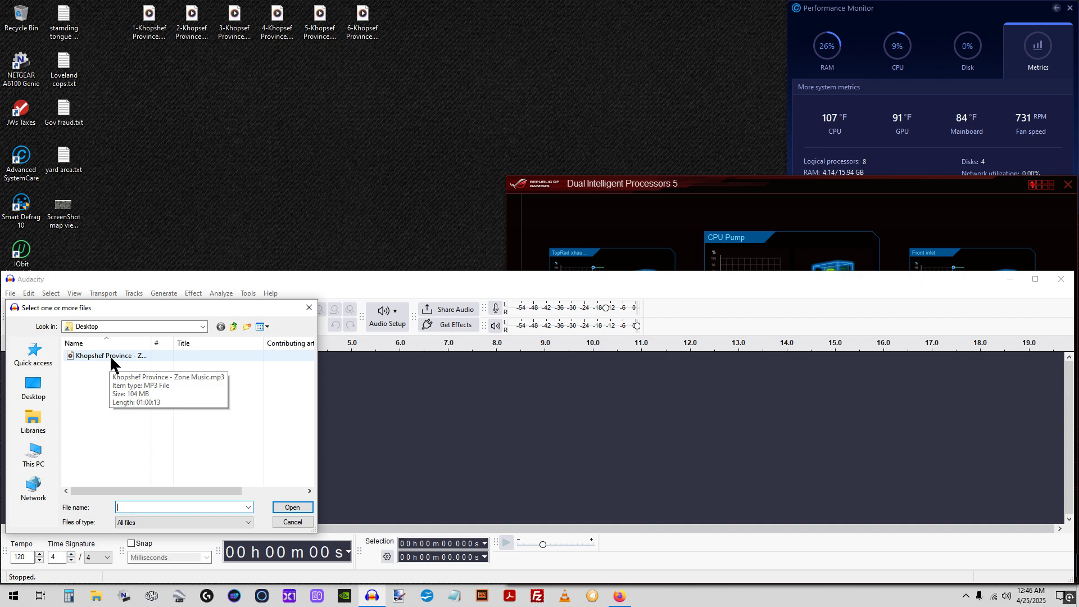
{"action": "left_click", "coordinate": [111, 359]}
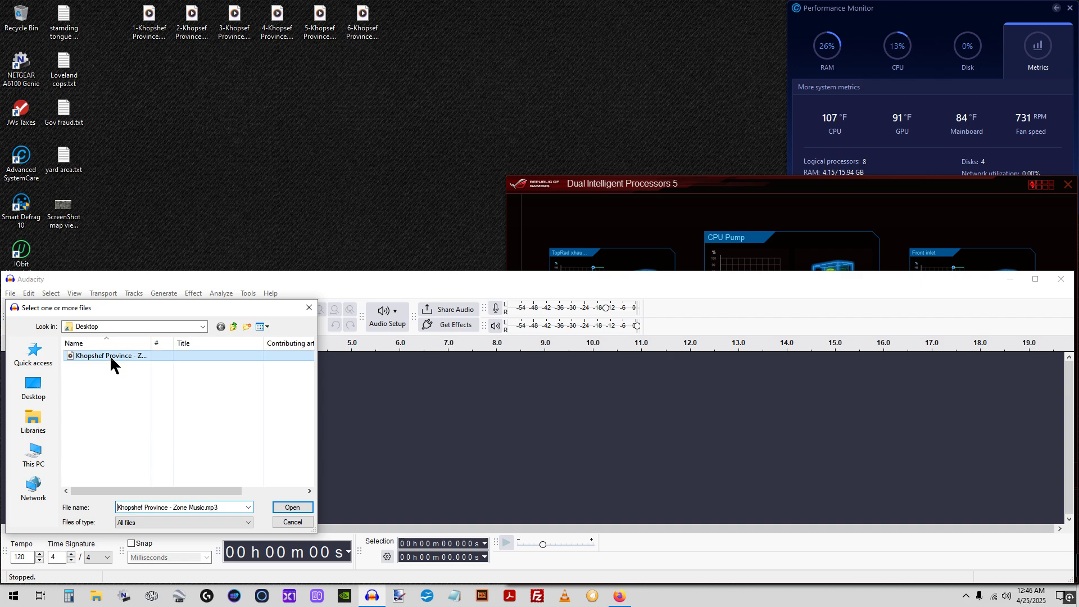
{"action": "left_click", "coordinate": [294, 508]}
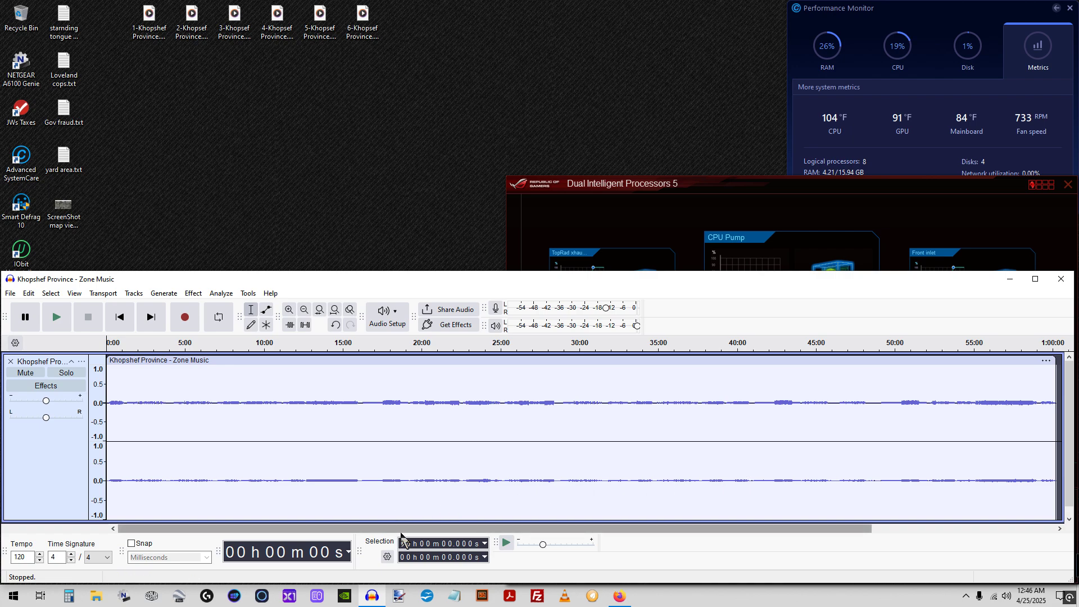
- Examine the imported track's waveform up close at its beginning and around 39 minutes, as well as across its full length
{"action": "left_click_drag", "start_coordinate": [402, 533], "coordinate": [364, 539]}
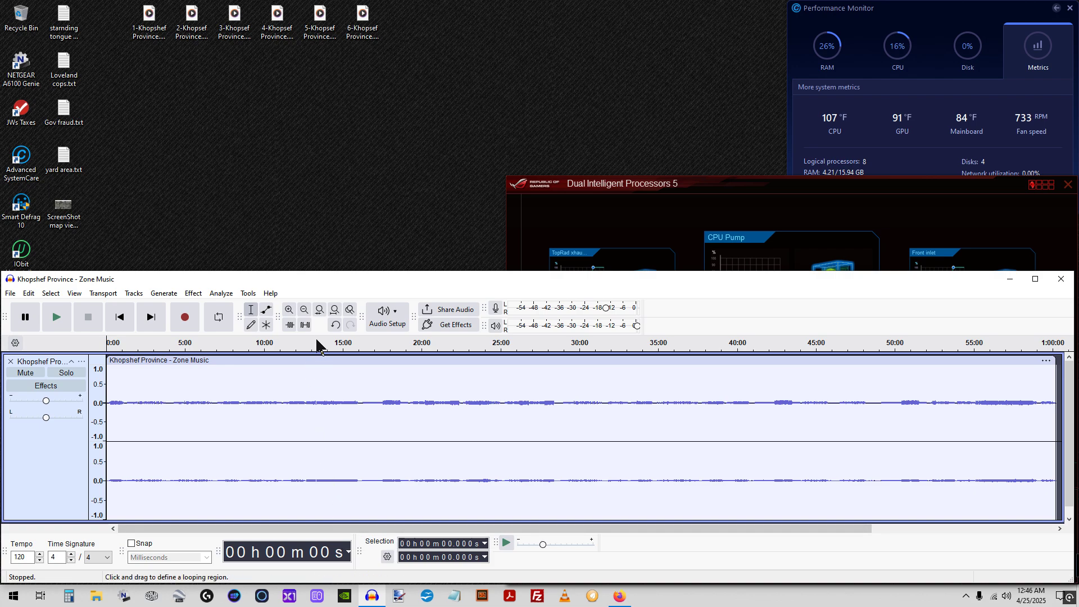
{"action": "left_click", "coordinate": [290, 313]}
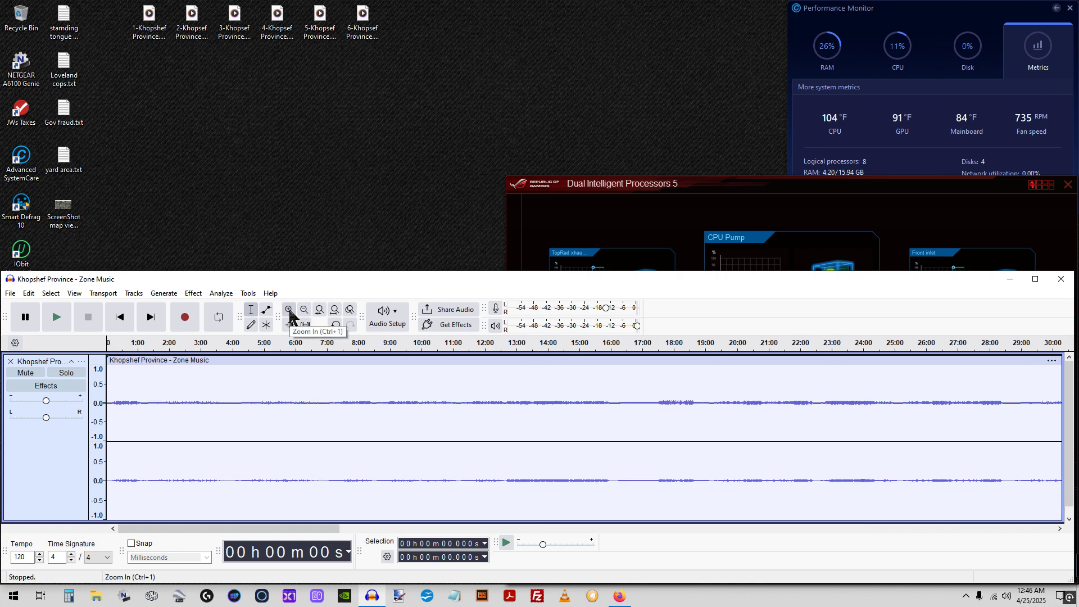
{"action": "left_click", "coordinate": [290, 313]}
{"action": "left_click", "coordinate": [290, 312]}
{"action": "left_click", "coordinate": [290, 312]}
{"action": "left_click", "coordinate": [290, 313]}
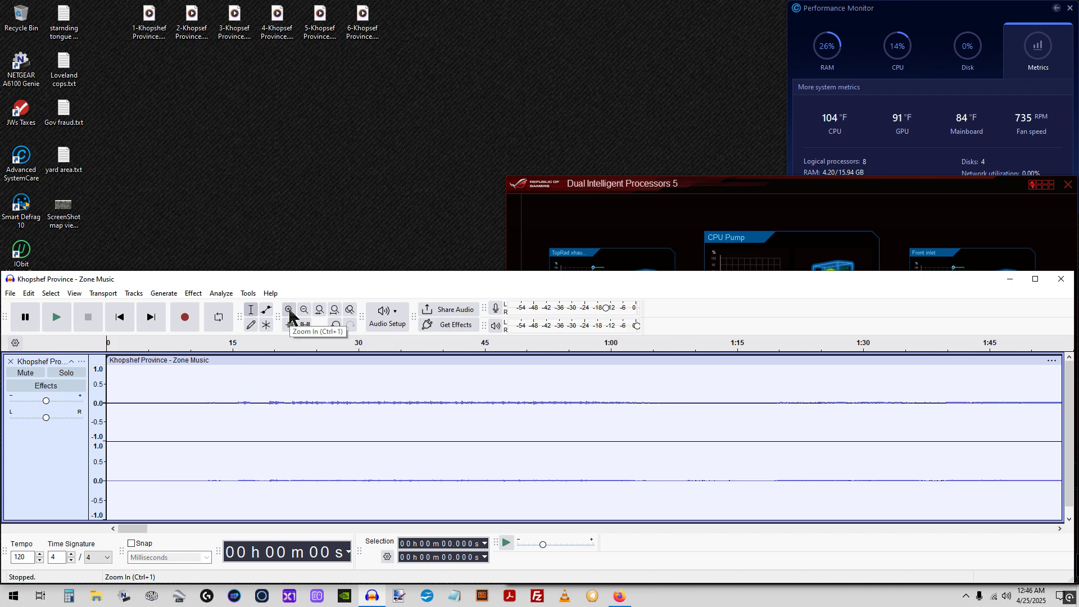
{"action": "left_click", "coordinate": [290, 313]}
{"action": "left_click", "coordinate": [289, 312]}
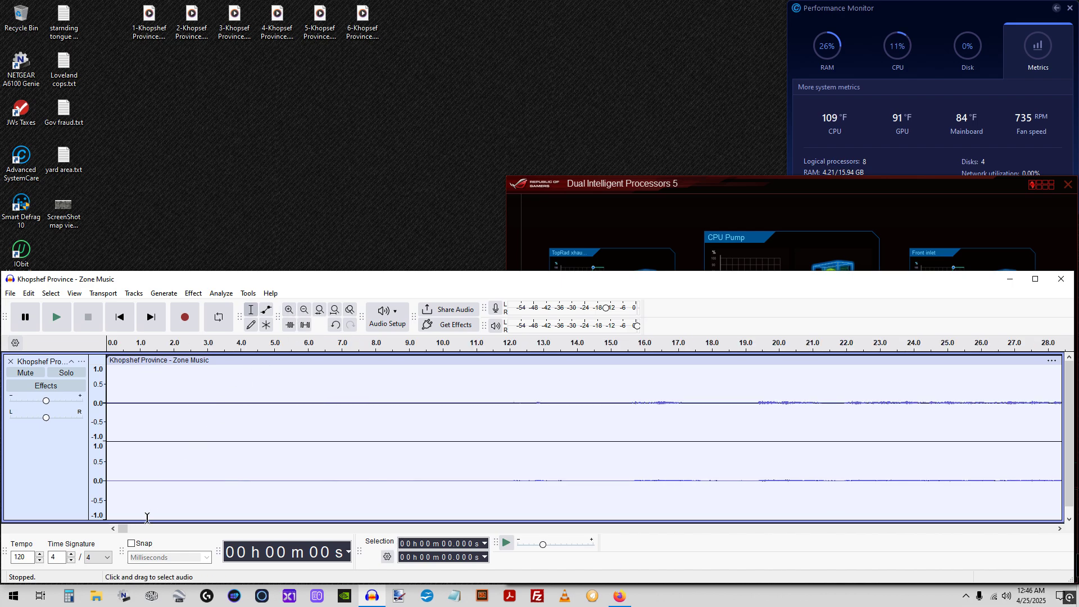
{"action": "left_click_drag", "start_coordinate": [124, 529], "coordinate": [729, 503]}
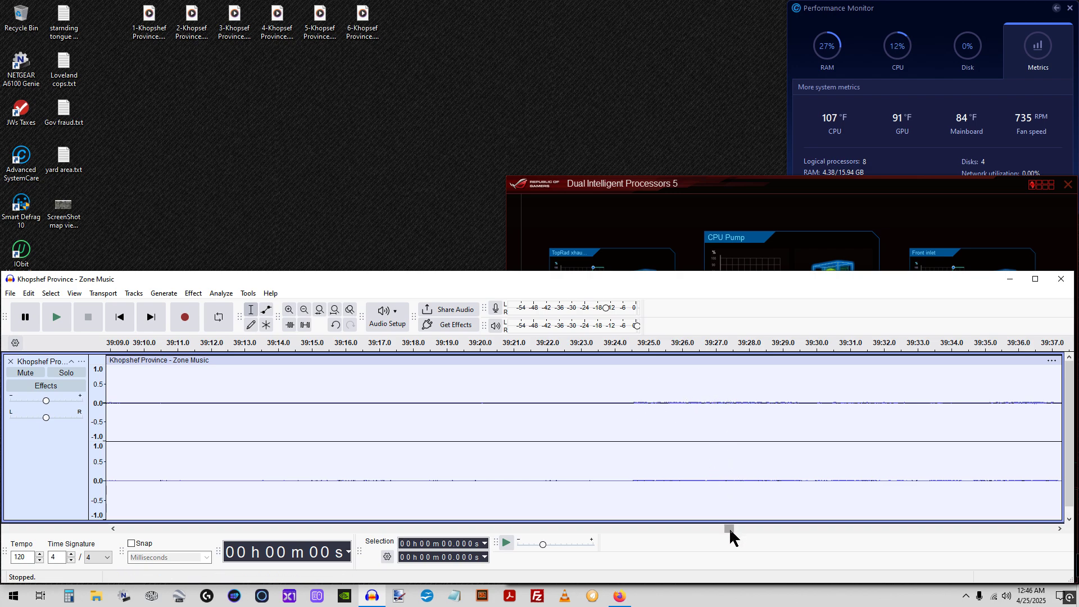
{"action": "left_click_drag", "start_coordinate": [729, 528], "coordinate": [95, 531]}
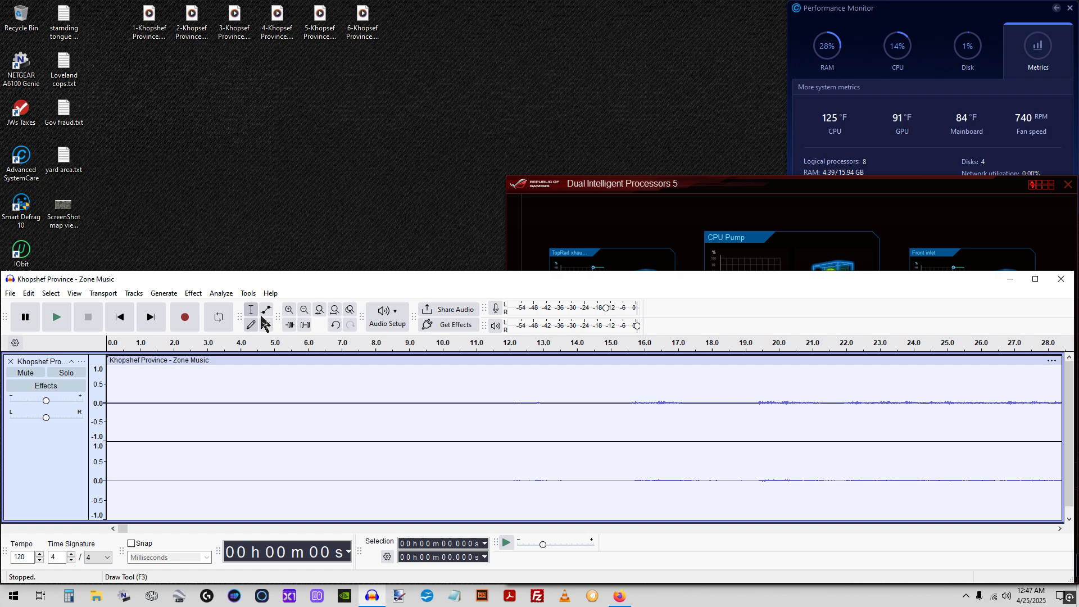
{"action": "left_click", "coordinate": [305, 311]}
{"action": "left_click", "coordinate": [304, 311]}
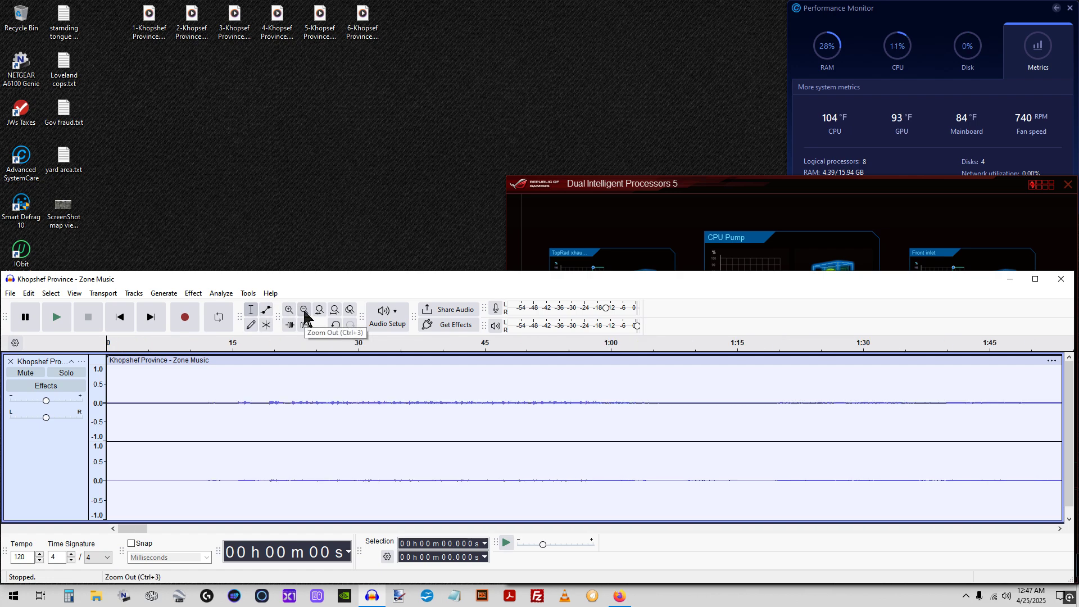
{"action": "left_click", "coordinate": [304, 311]}
{"action": "left_click", "coordinate": [305, 311]}
{"action": "left_click", "coordinate": [304, 311]}
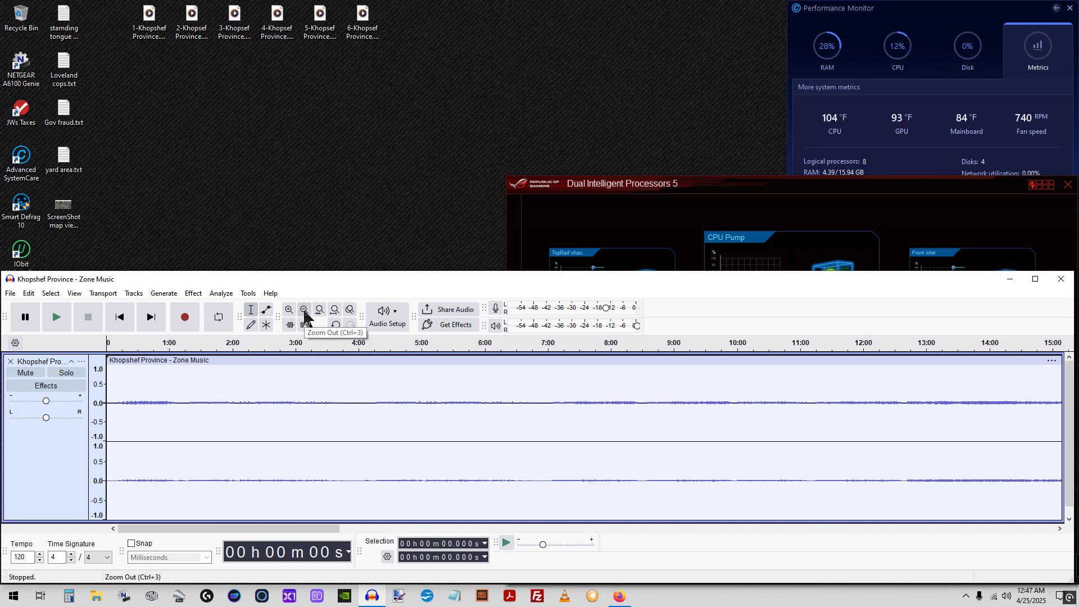
{"action": "left_click", "coordinate": [304, 311]}
{"action": "left_click", "coordinate": [304, 311]}
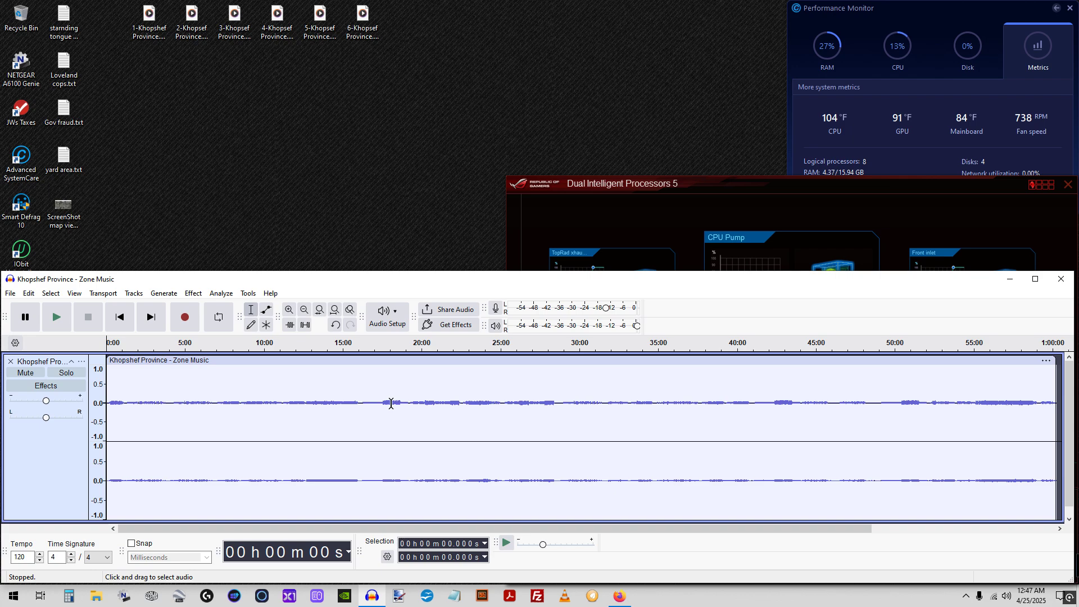
- Play the opening of the quiet track, select all of its audio, and stop playback
{"action": "left_click", "coordinate": [56, 319]}
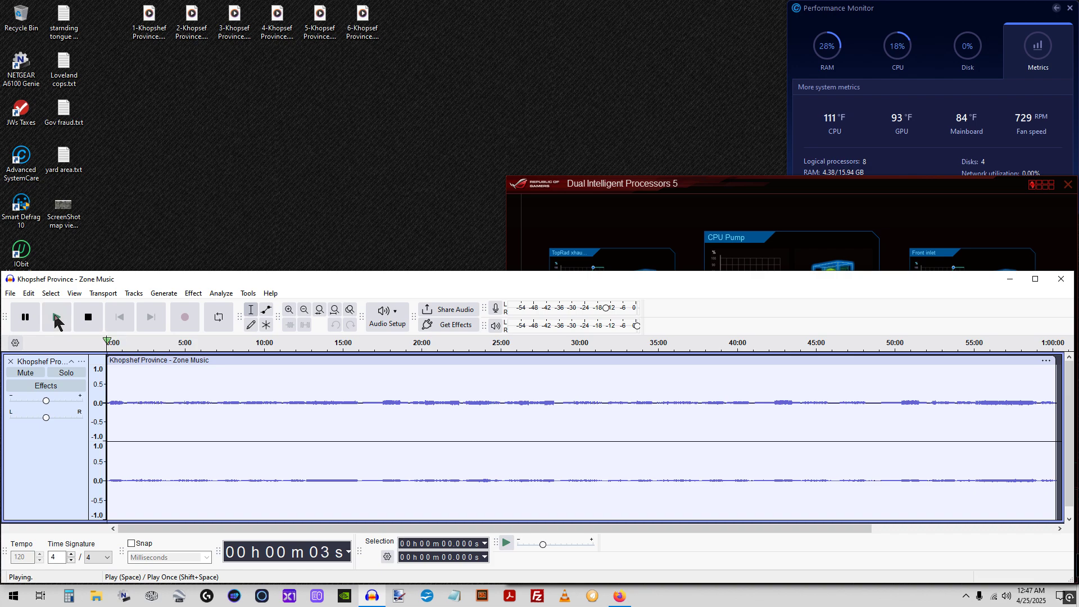
{"action": "left_click", "coordinate": [57, 319]}
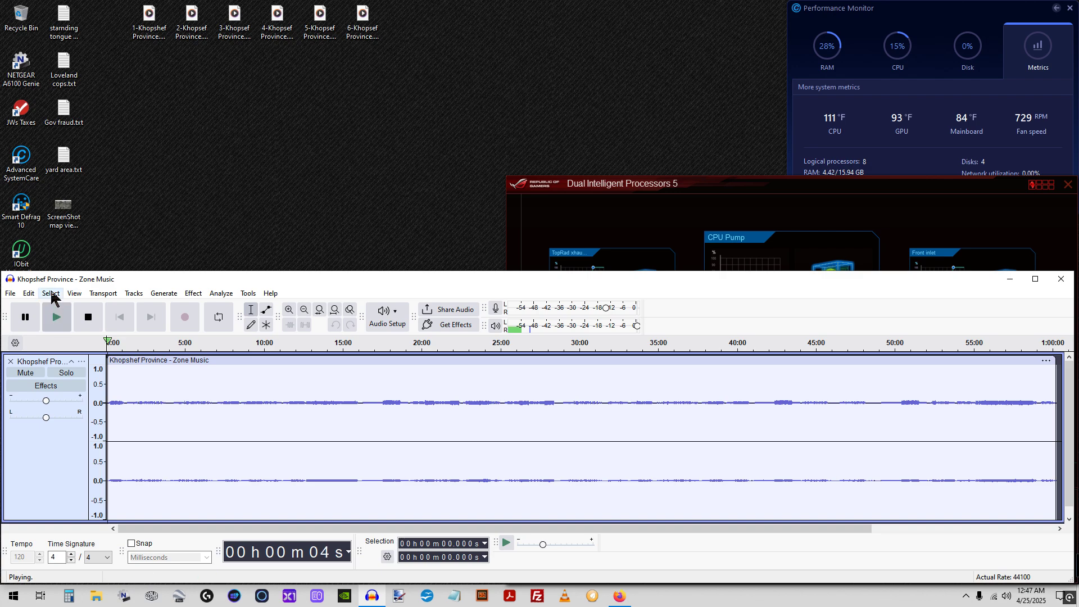
{"action": "left_click", "coordinate": [50, 294]}
{"action": "left_click", "coordinate": [63, 307]}
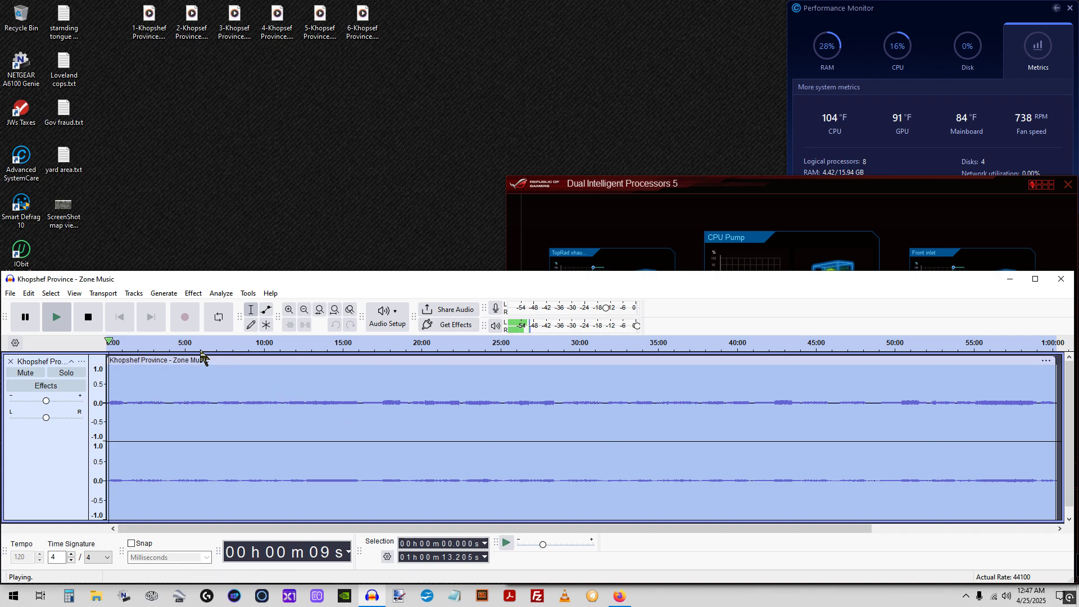
{"action": "left_click", "coordinate": [56, 319]}
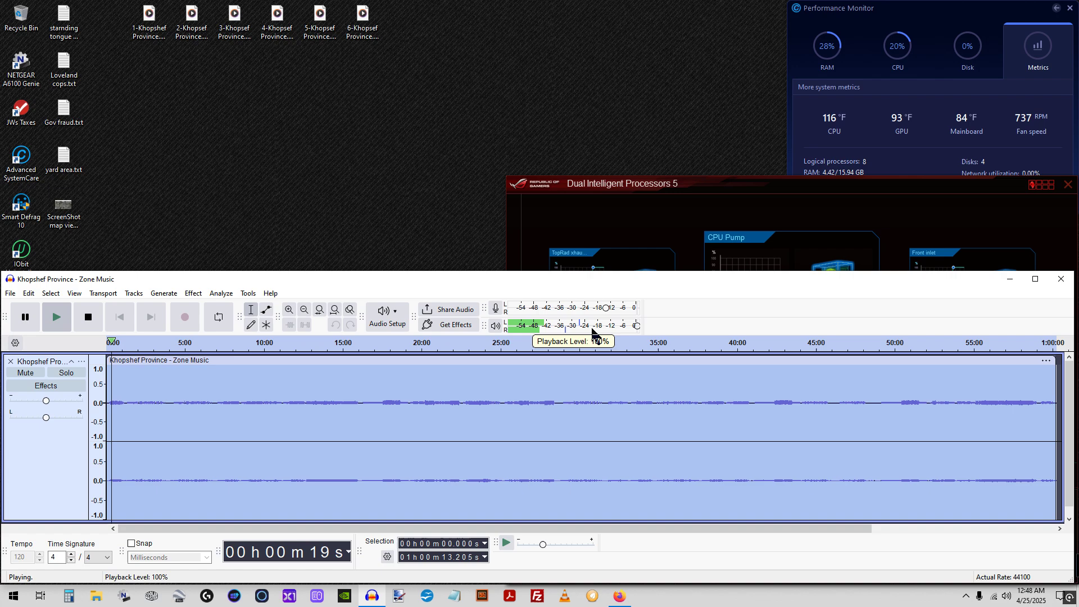
{"action": "left_click", "coordinate": [88, 318]}
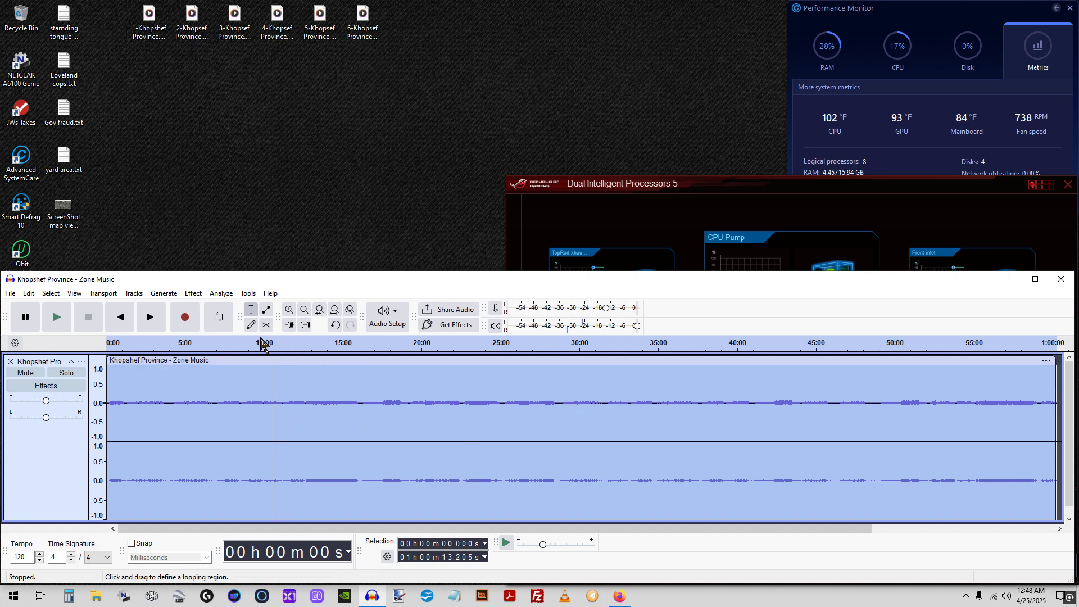
- Amplify the selected audio by 23.765 dB to a new peak amplitude of 0.0 dB, without allowing clipping
{"action": "left_click", "coordinate": [194, 295]}
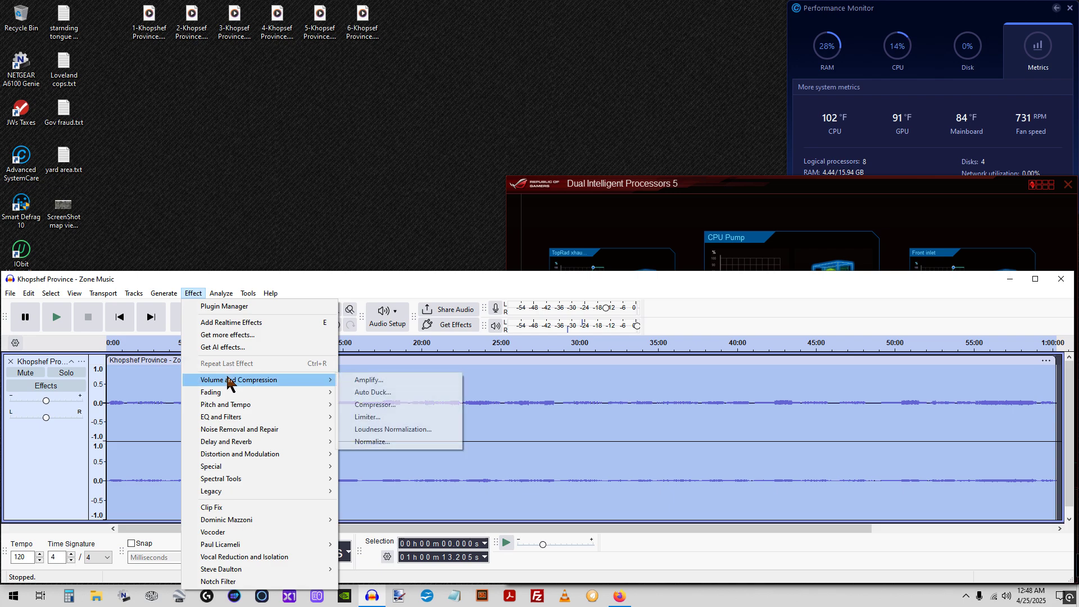
{"action": "mouse_move", "coordinate": [228, 393]}
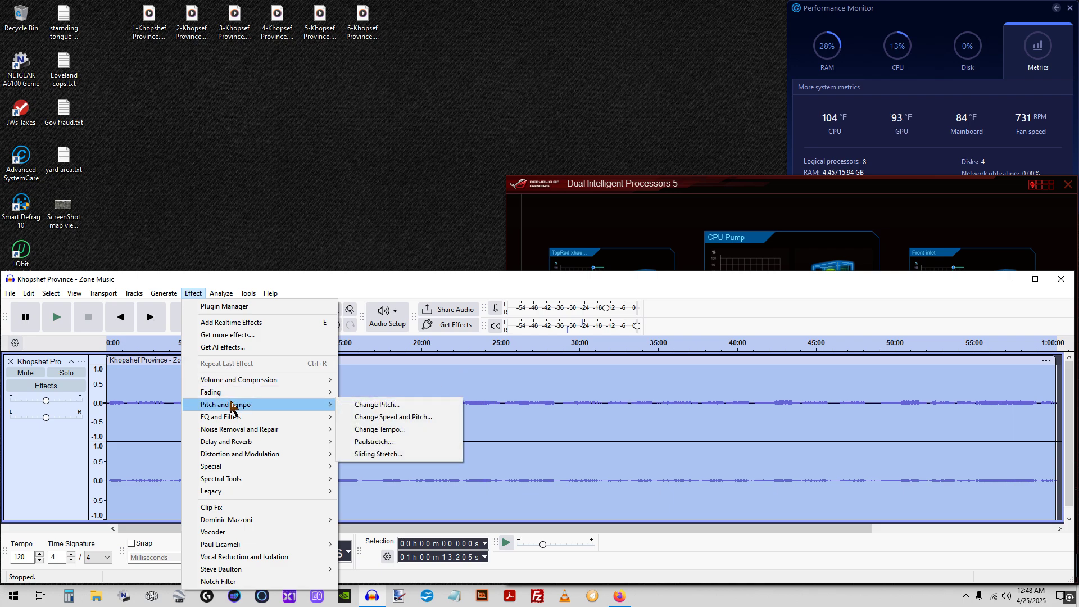
{"action": "mouse_move", "coordinate": [237, 433]}
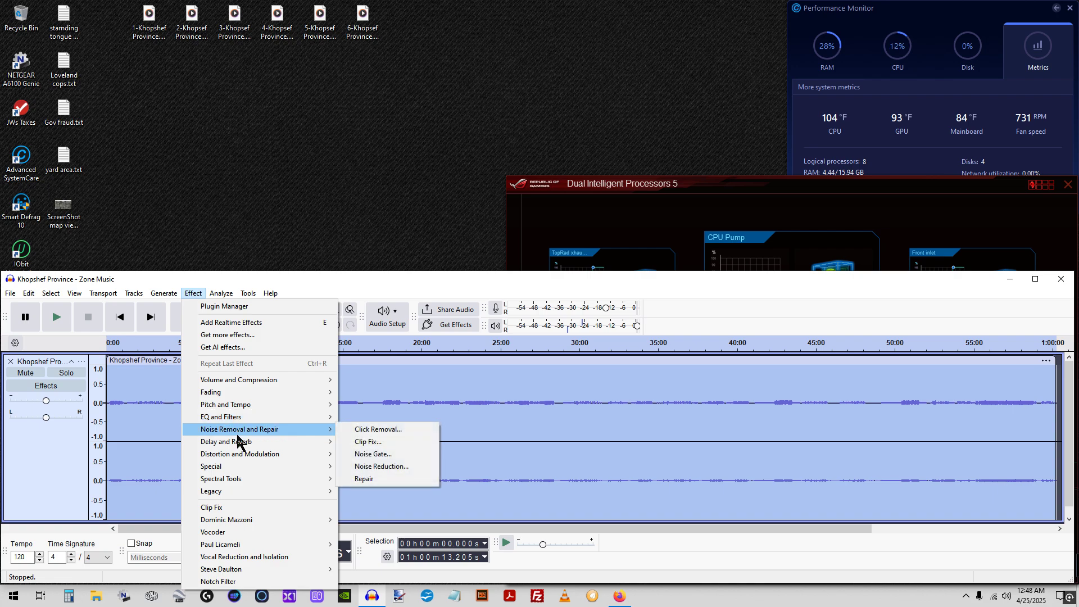
{"action": "mouse_move", "coordinate": [236, 380]}
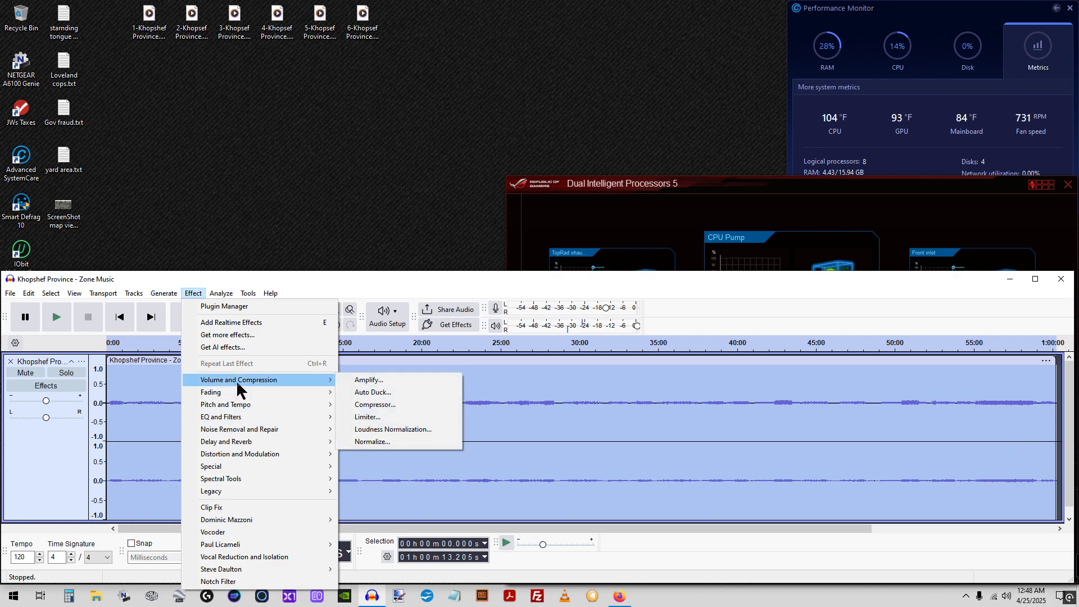
{"action": "left_click", "coordinate": [370, 381]}
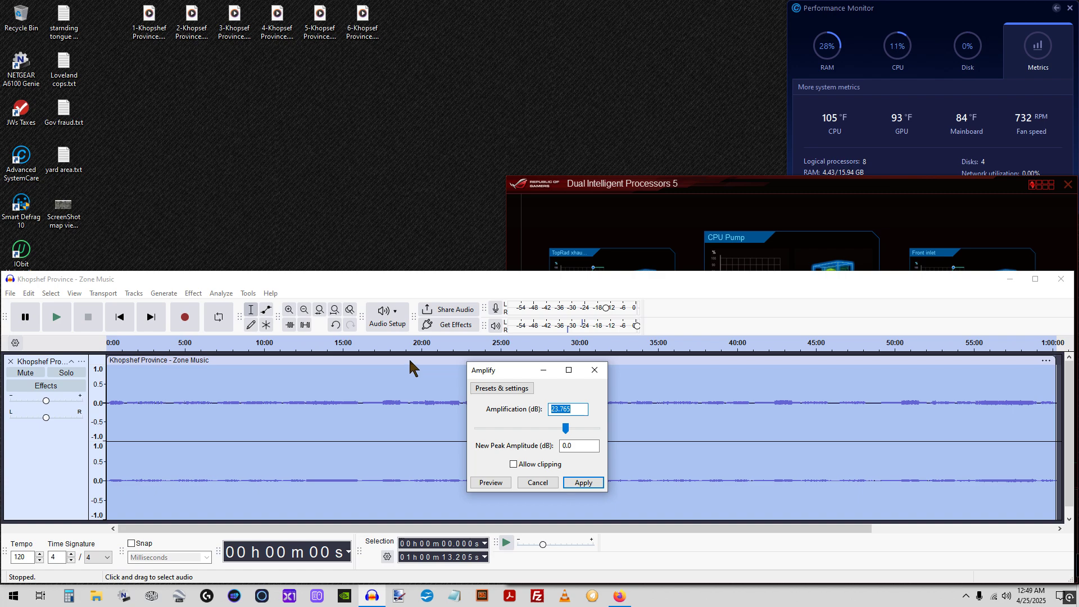
{"action": "left_click", "coordinate": [585, 483]}
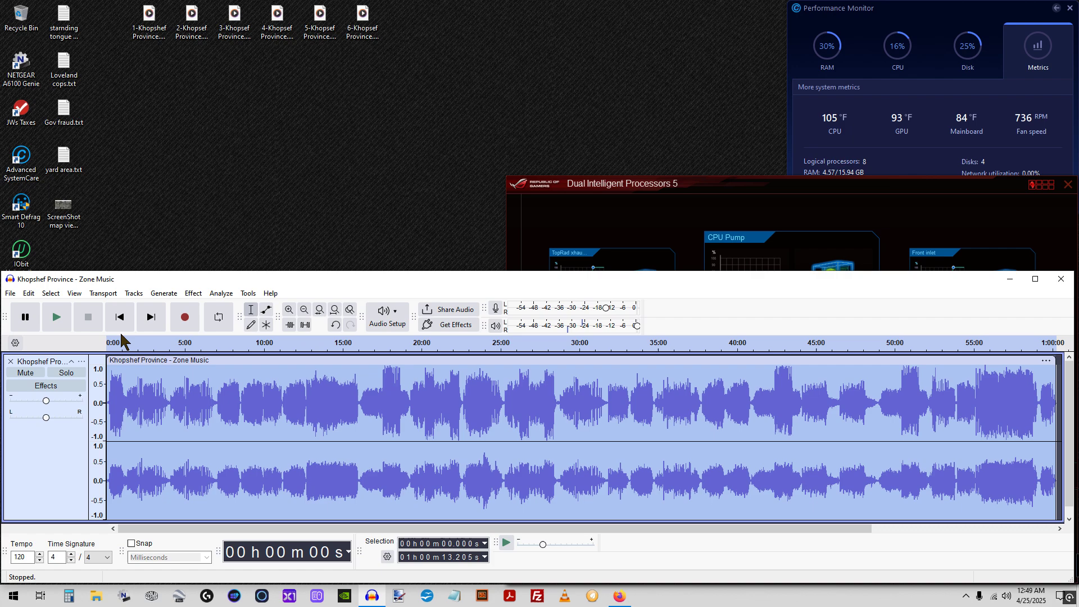
- Play the amplified track from the start to check its loudness on the playback meter, and stop it
{"action": "left_click", "coordinate": [55, 320]}
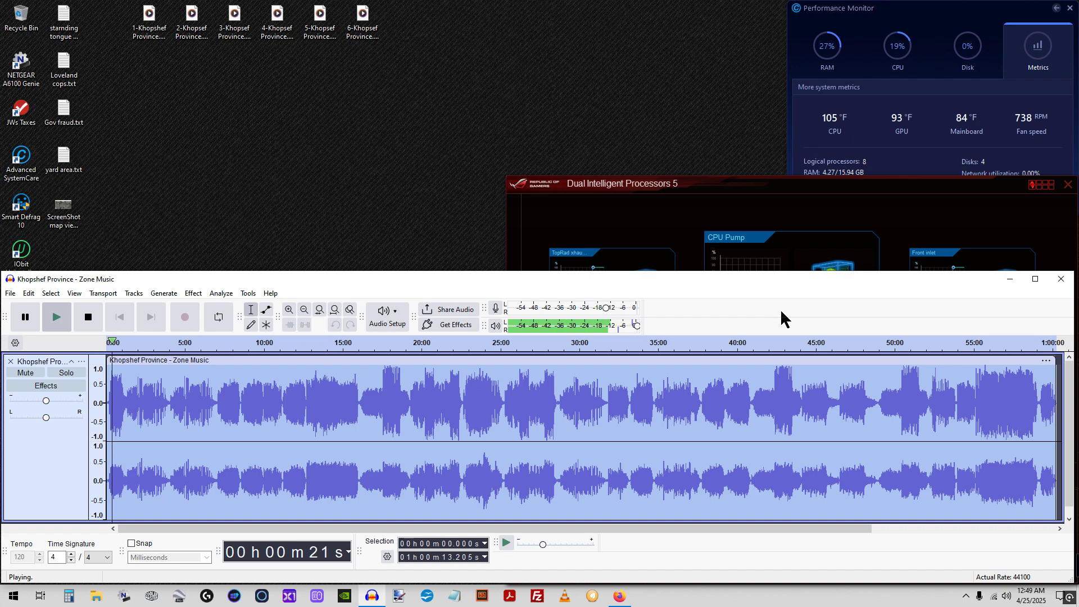
{"action": "mouse_move", "coordinate": [631, 327]}
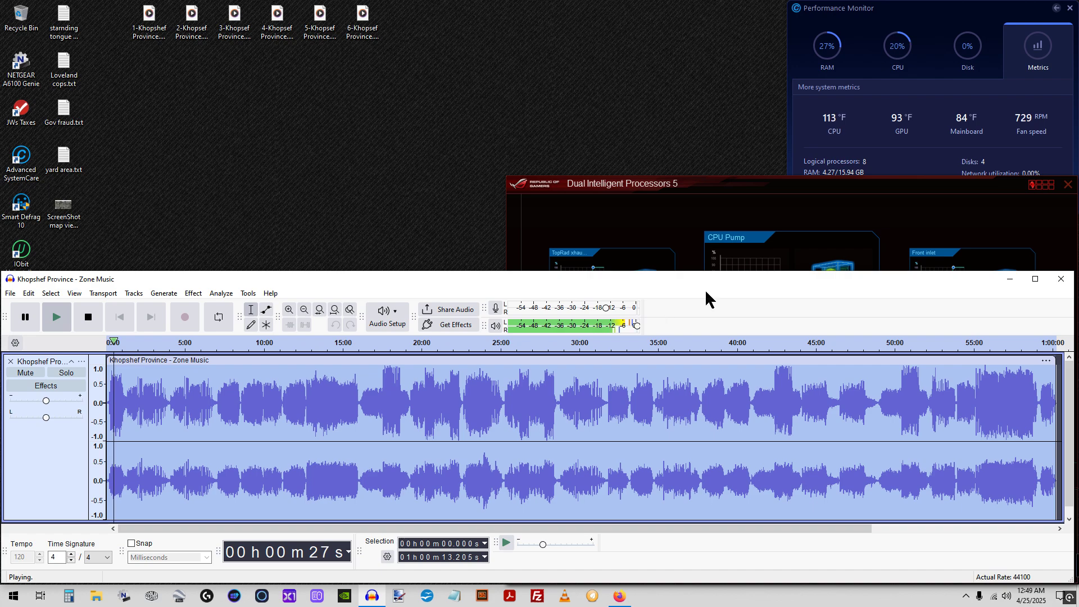
{"action": "left_click", "coordinate": [88, 316]}
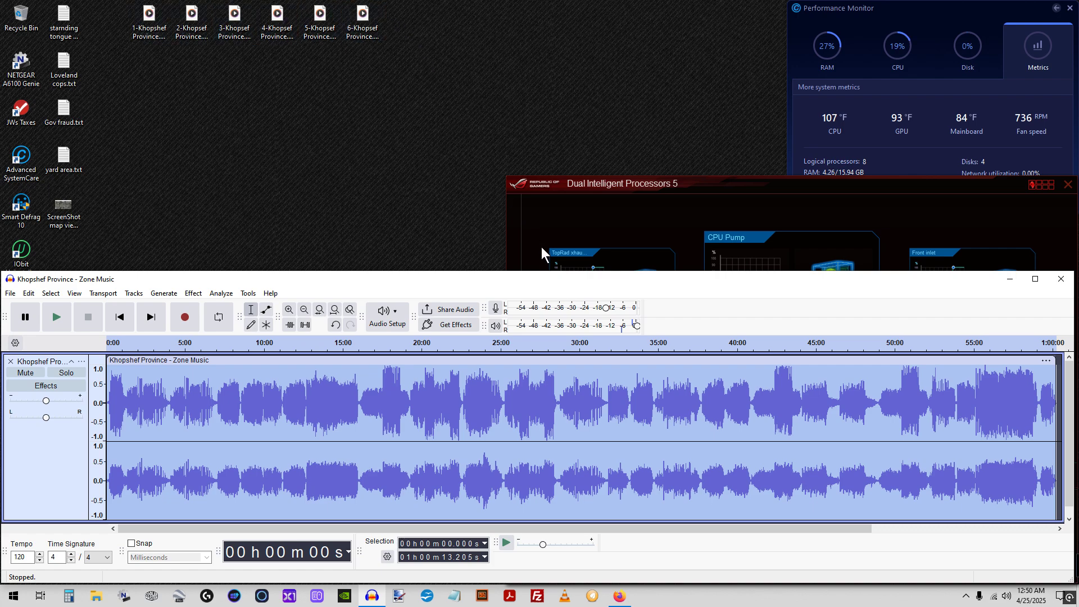
- Listen to a section of the amplified track starting at about 31:41, and stop playback
{"action": "left_click", "coordinate": [289, 310]}
{"action": "left_click", "coordinate": [289, 310]}
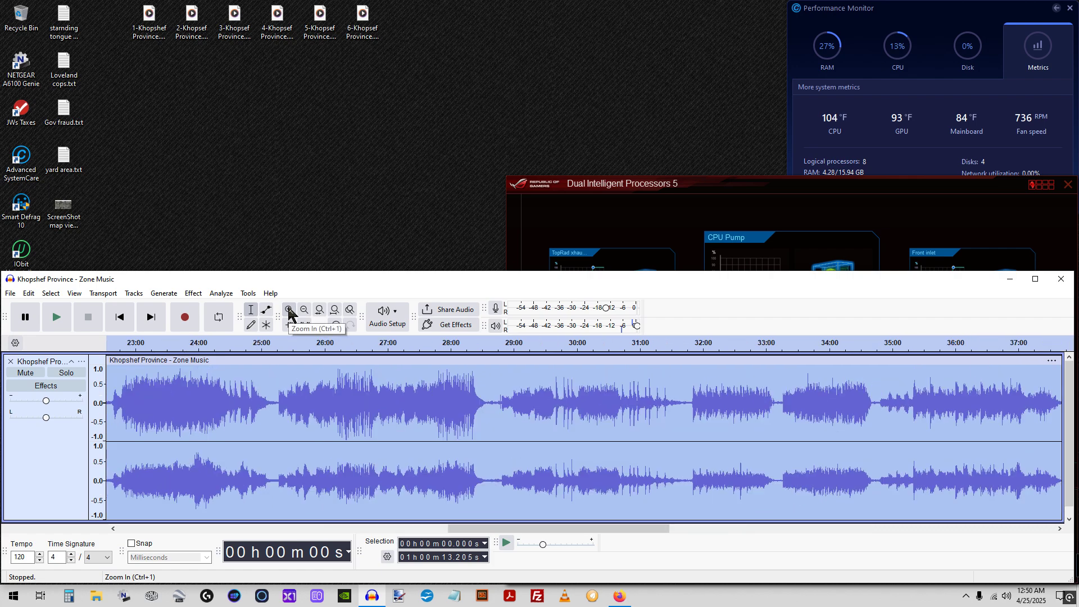
{"action": "left_click", "coordinate": [289, 311]}
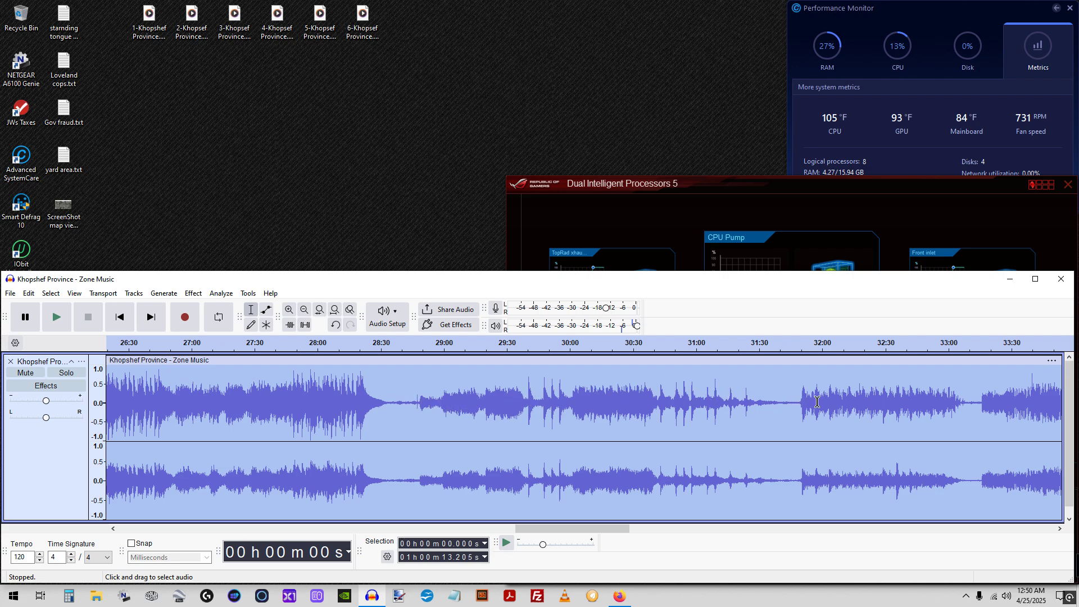
{"action": "left_click", "coordinate": [783, 404]}
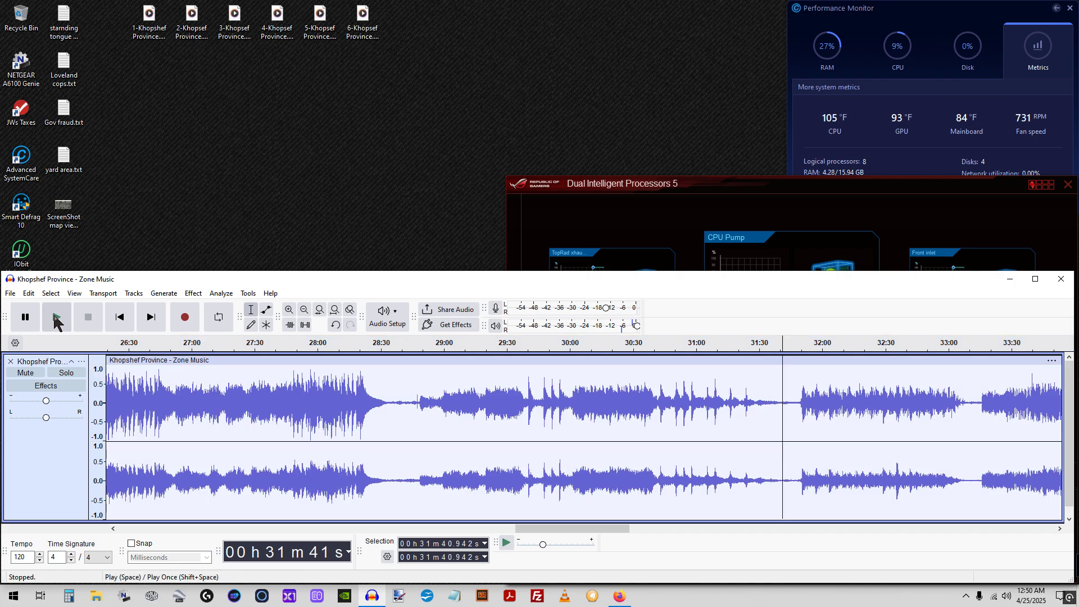
{"action": "left_click", "coordinate": [56, 319]}
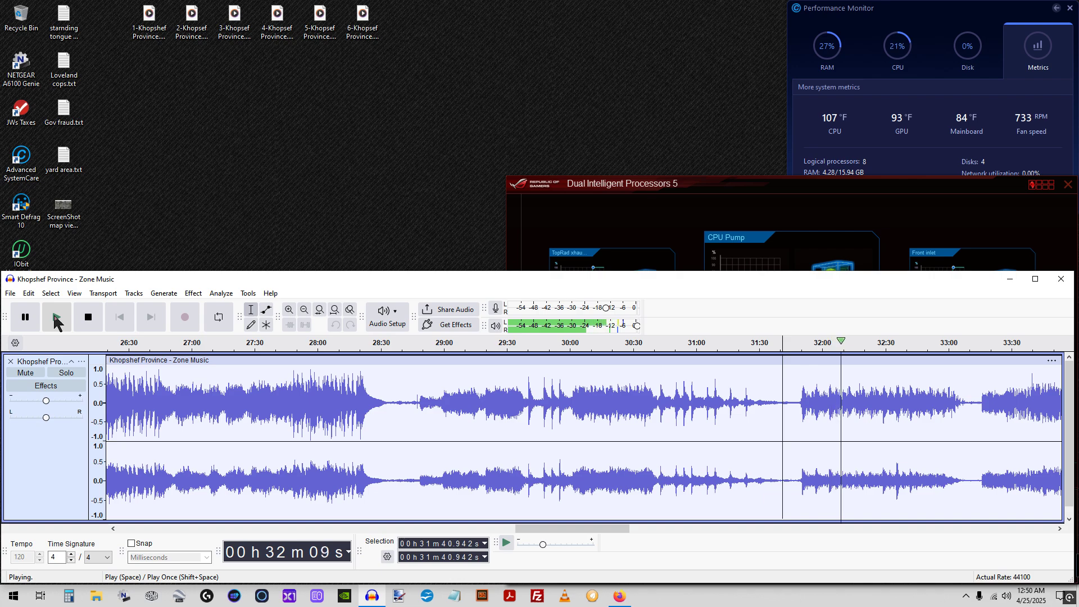
{"action": "left_click", "coordinate": [88, 318]}
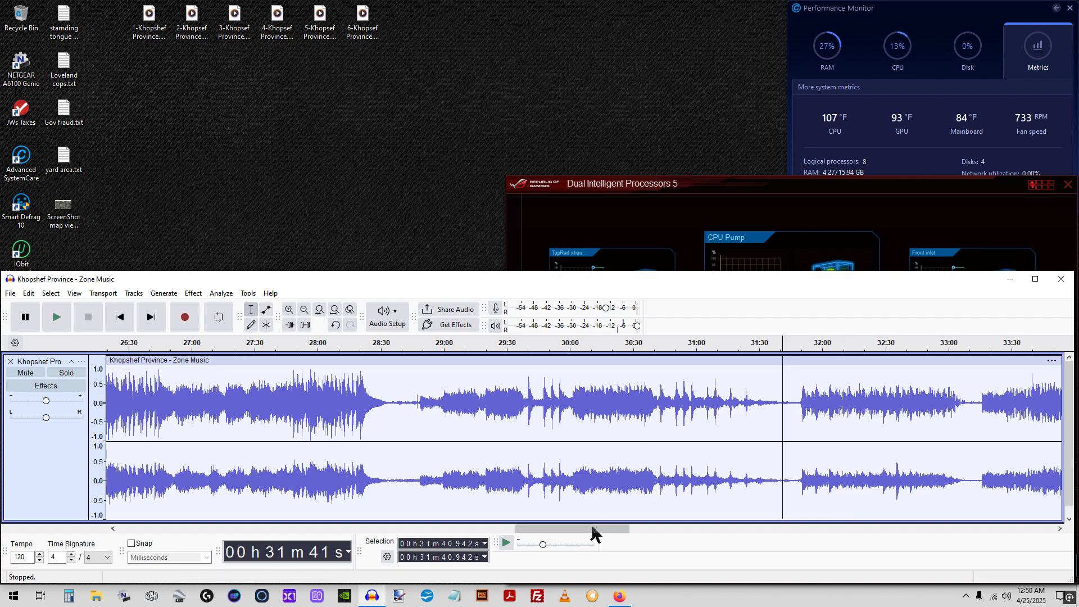
- Place the cursor in the quiet gap just before the 49-minute mark, at about 48:55
{"action": "left_click_drag", "start_coordinate": [599, 529], "coordinate": [987, 522]}
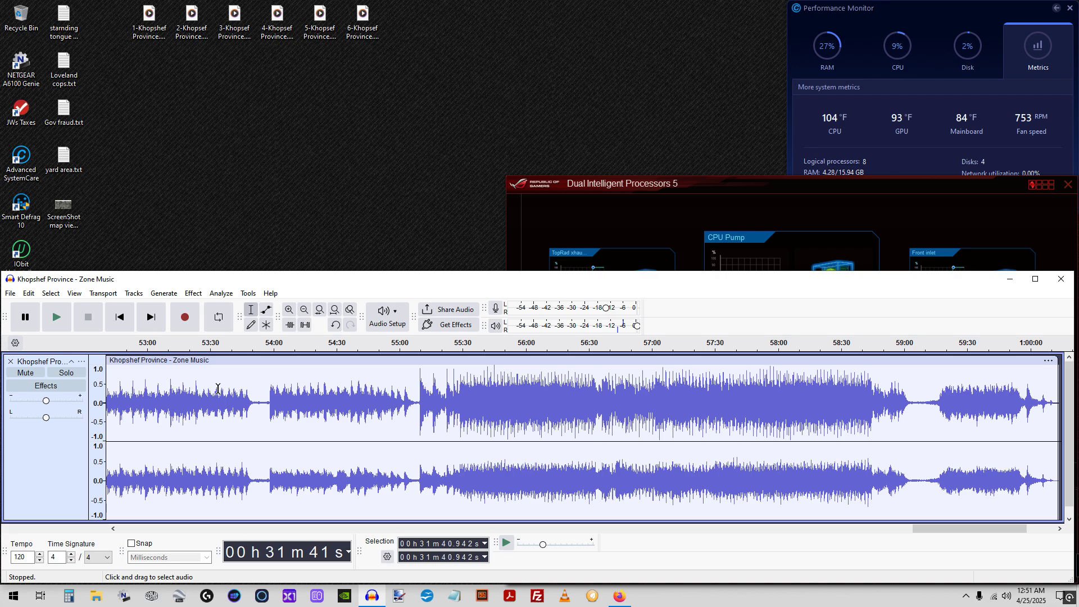
{"action": "left_click", "coordinate": [290, 311]}
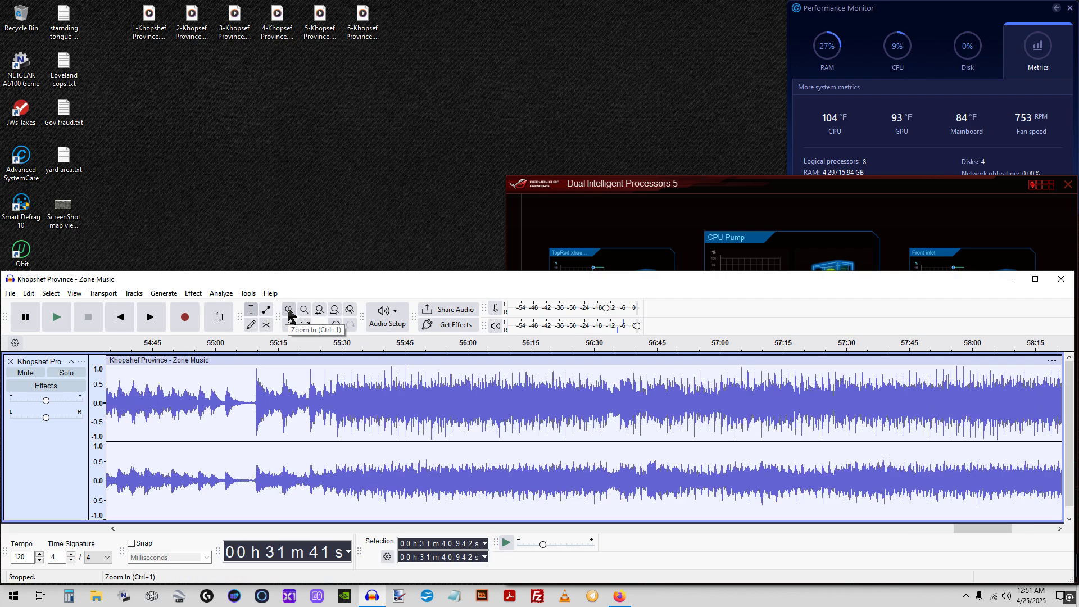
{"action": "left_click", "coordinate": [305, 311]}
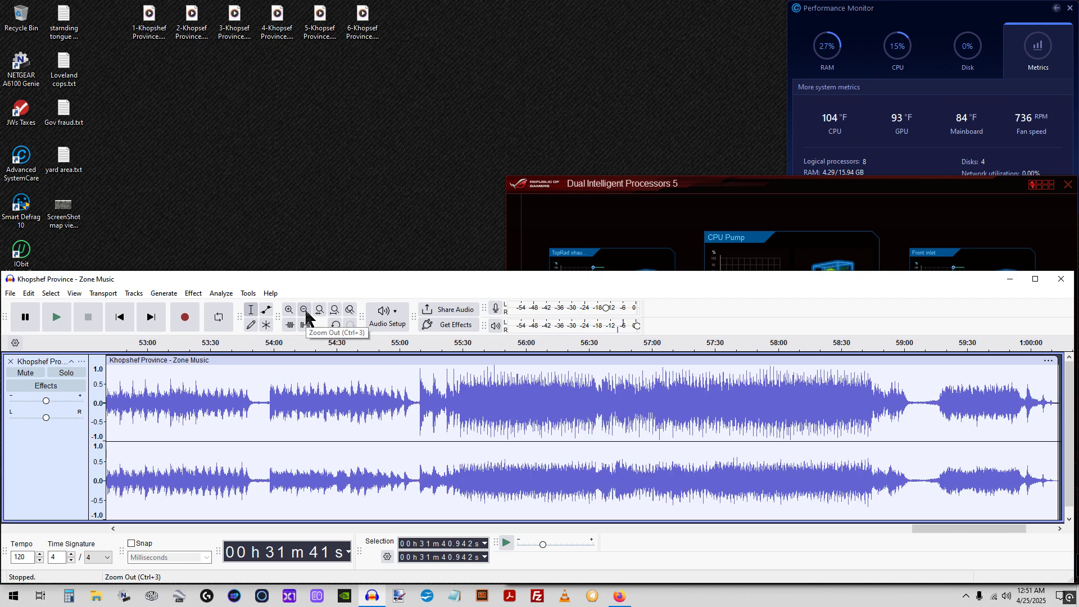
{"action": "left_click", "coordinate": [304, 310]}
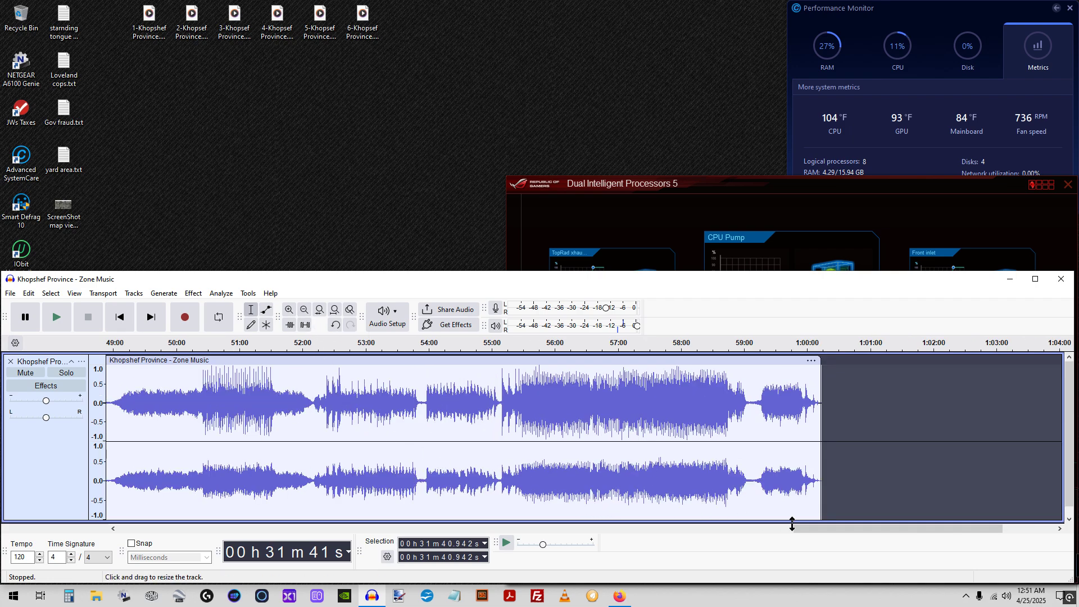
{"action": "left_click_drag", "start_coordinate": [837, 528], "coordinate": [781, 529]}
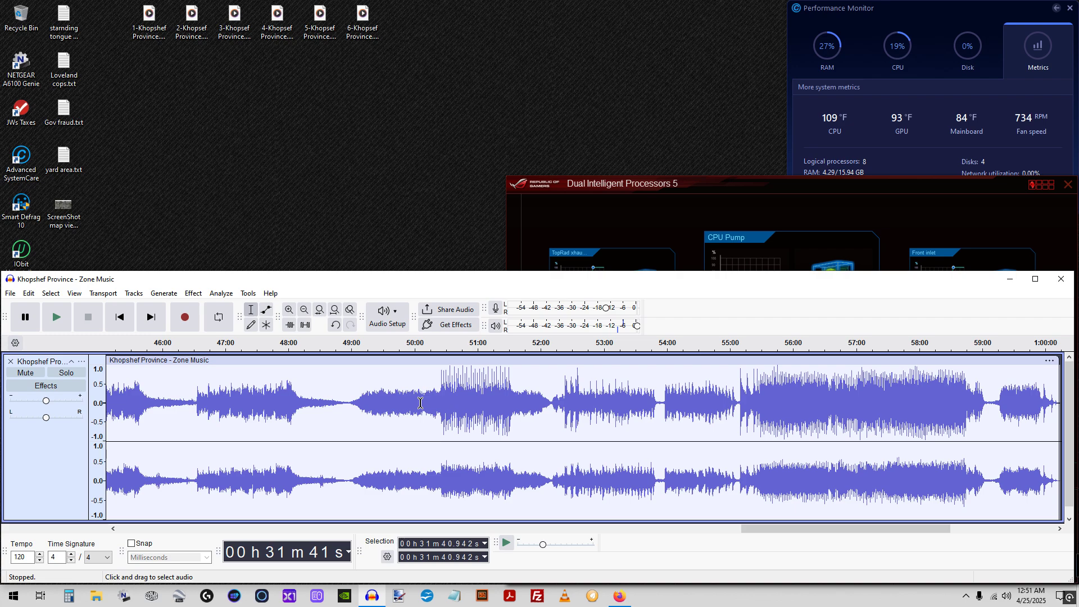
{"action": "left_click", "coordinate": [347, 404]}
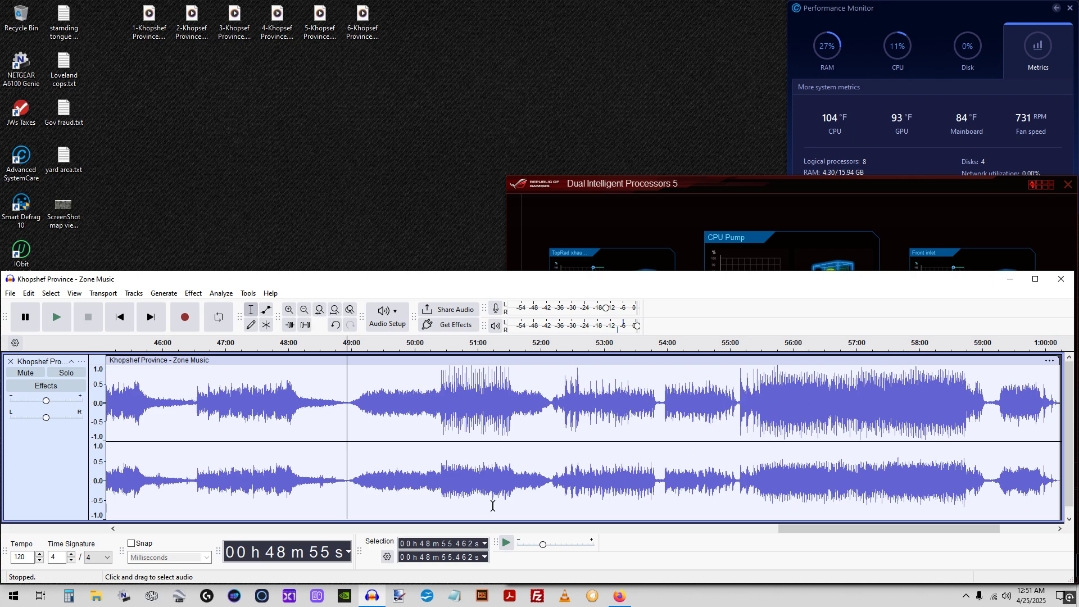
- Extend the selection from 48:55 to the end of the track and listen to the opening of the selected section
{"action": "left_click_drag", "start_coordinate": [825, 528], "coordinate": [975, 518]}
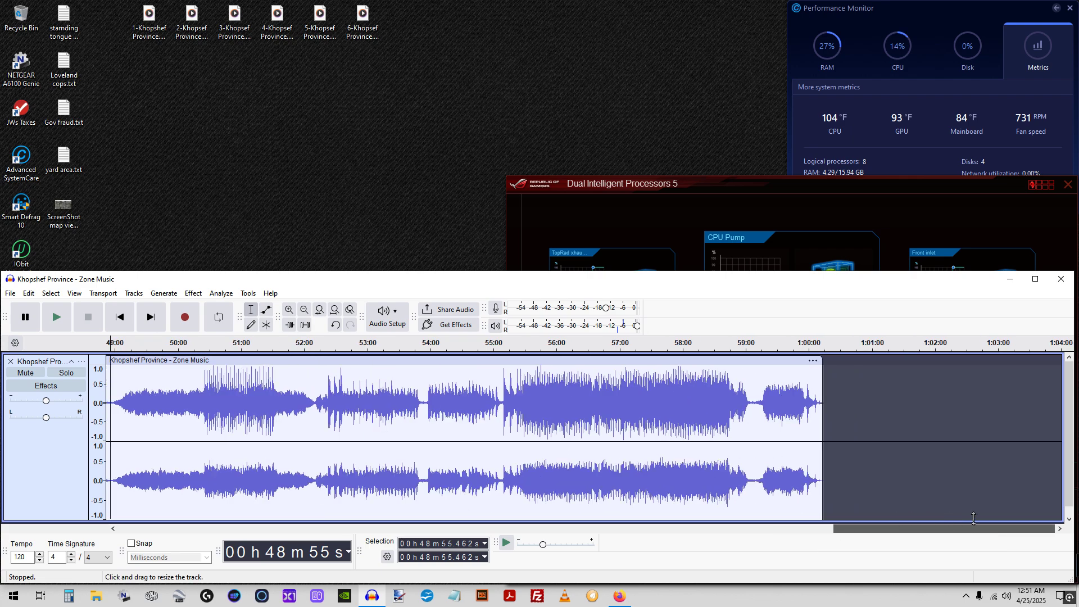
{"action": "left_click_drag", "start_coordinate": [863, 521], "coordinate": [832, 523]}
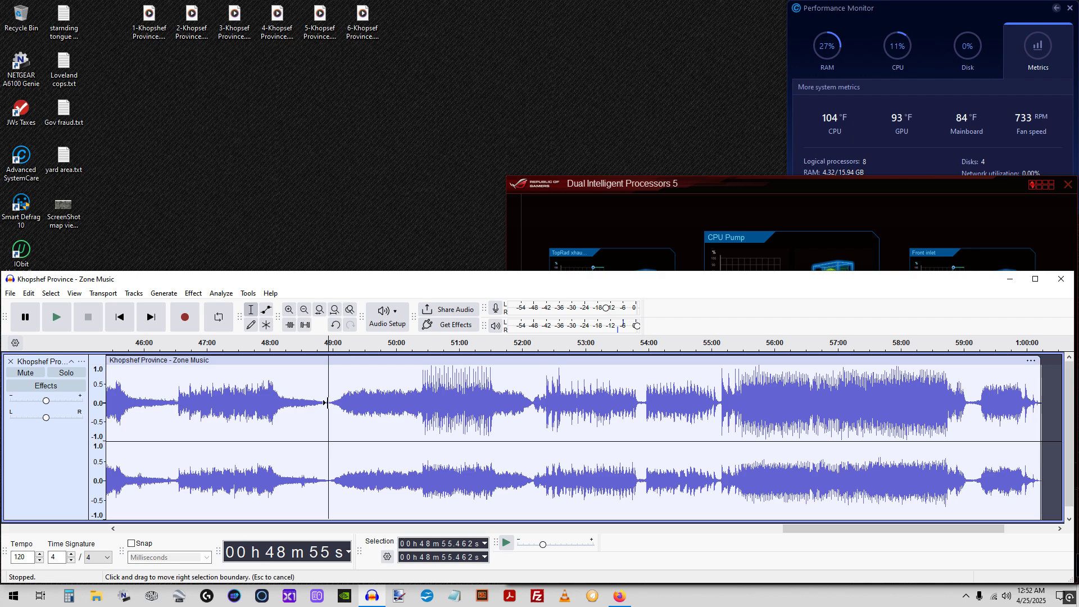
{"action": "left_click_drag", "start_coordinate": [330, 403], "coordinate": [1040, 419]}
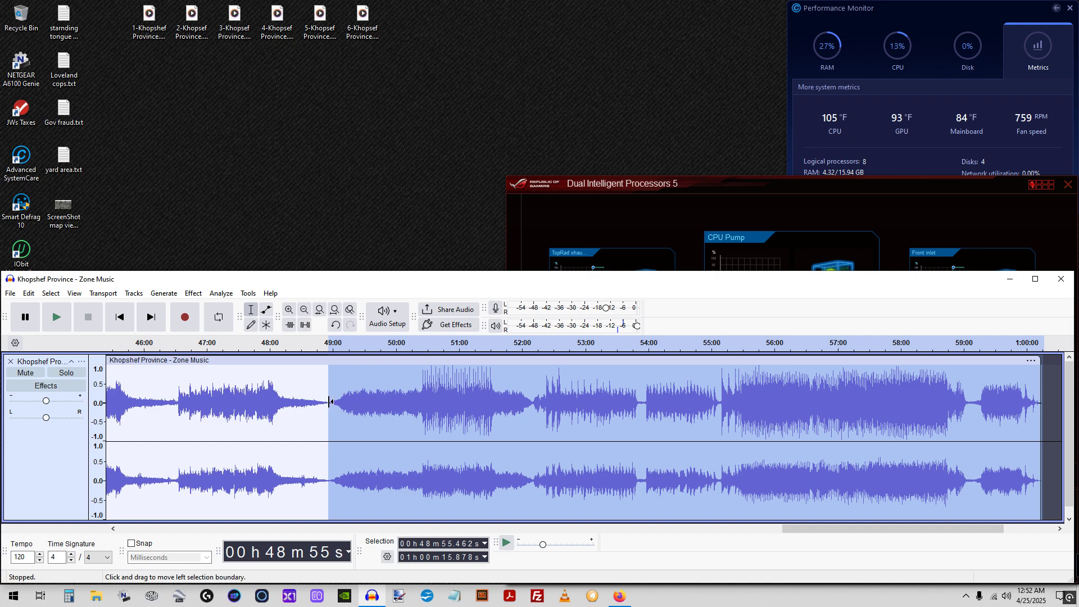
{"action": "left_click", "coordinate": [57, 318]}
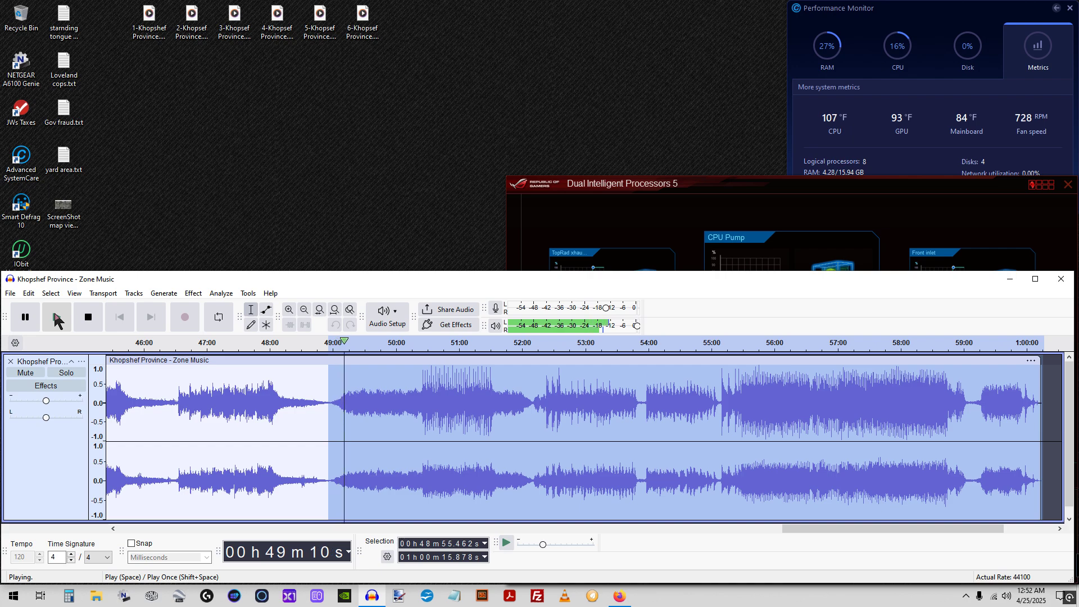
{"action": "left_click", "coordinate": [88, 324]}
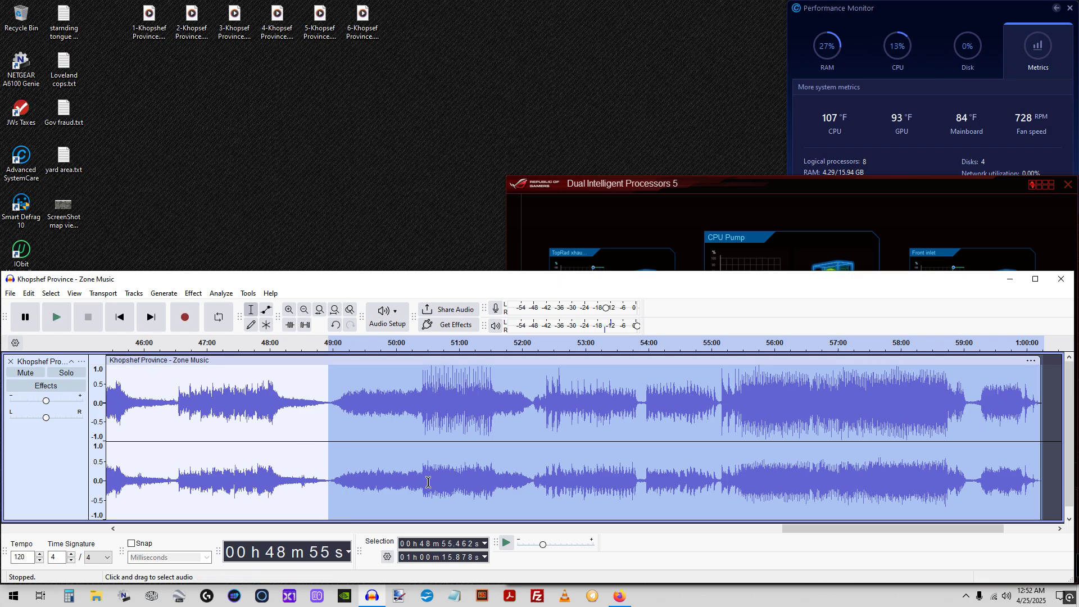
- Switch to Firefox and play the YouTube Khopshef Province video from about 49:08 in theater mode to compare that section
{"action": "mouse_move", "coordinate": [620, 595]}
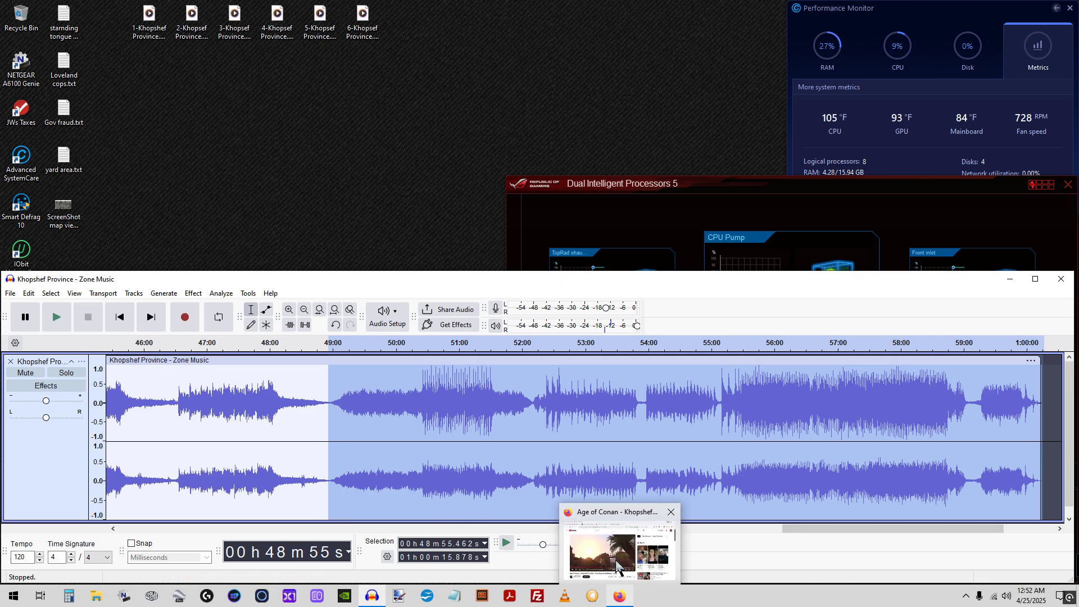
{"action": "left_click", "coordinate": [596, 515]}
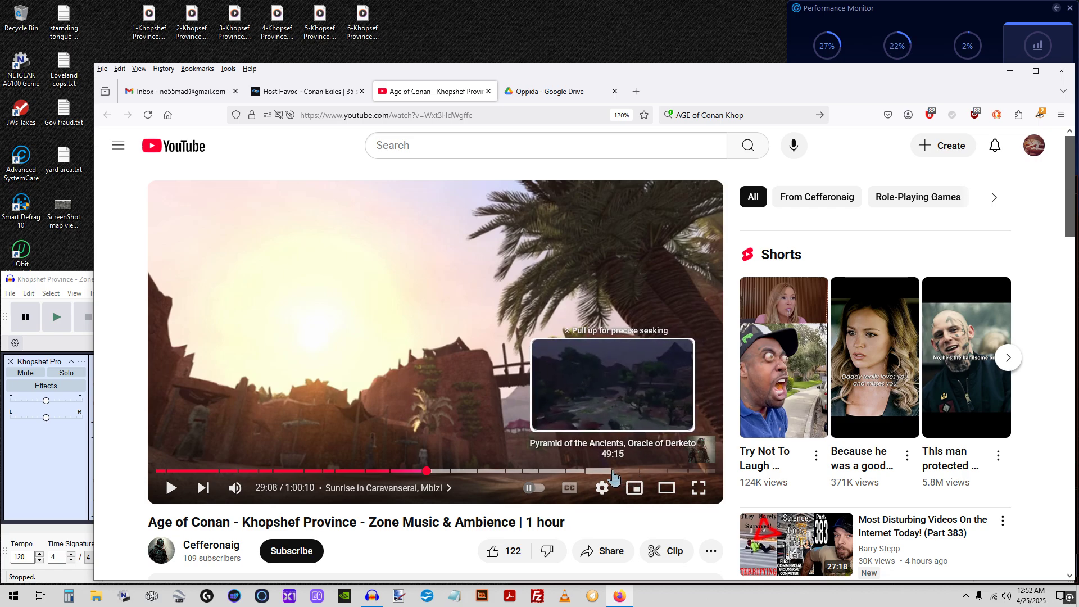
{"action": "left_click", "coordinate": [613, 472]}
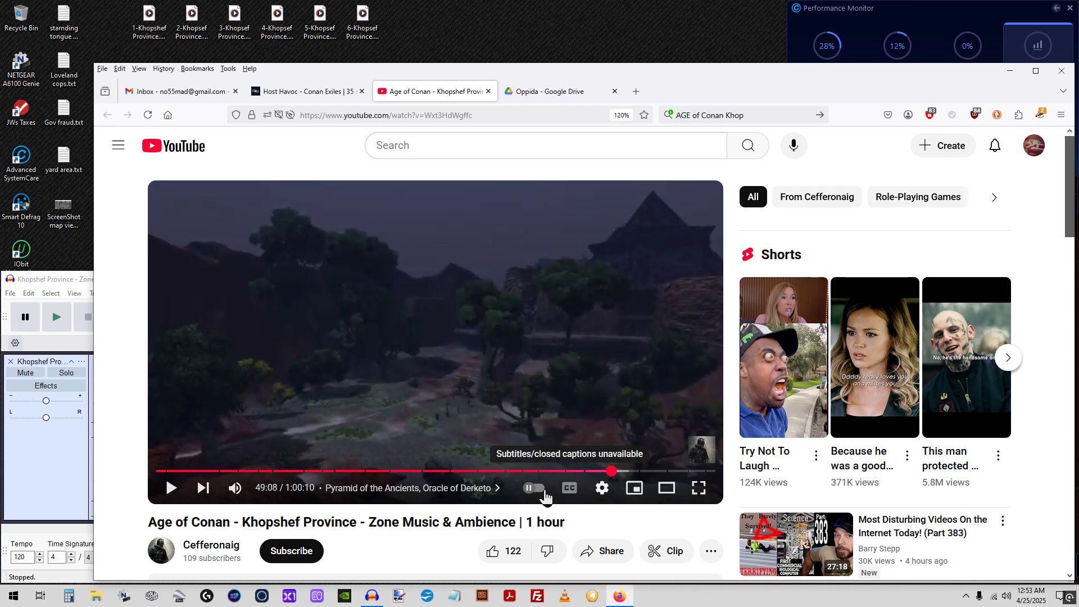
{"action": "left_click", "coordinate": [171, 490]}
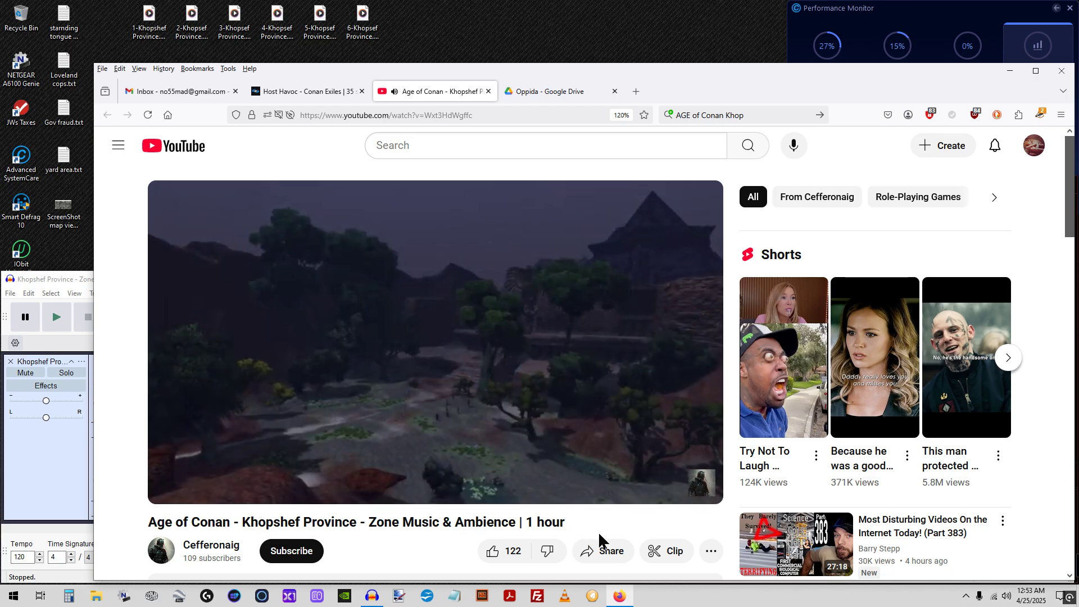
{"action": "left_click", "coordinate": [668, 489]}
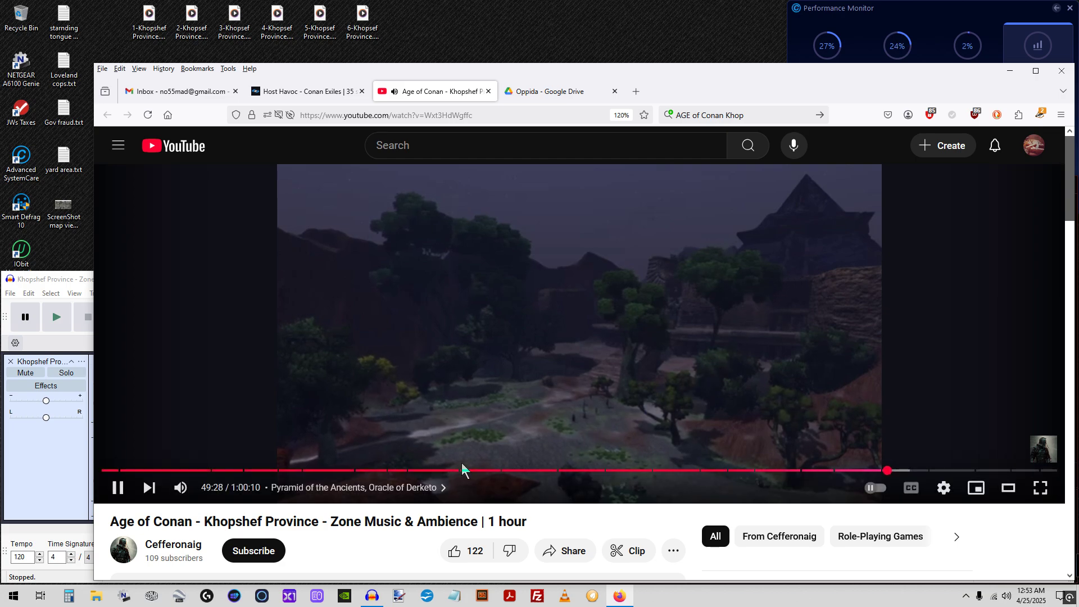
- Lower the YouTube video's volume to about half, pause it, and return to Audacity by minimizing the browser
{"action": "mouse_move", "coordinate": [180, 488]}
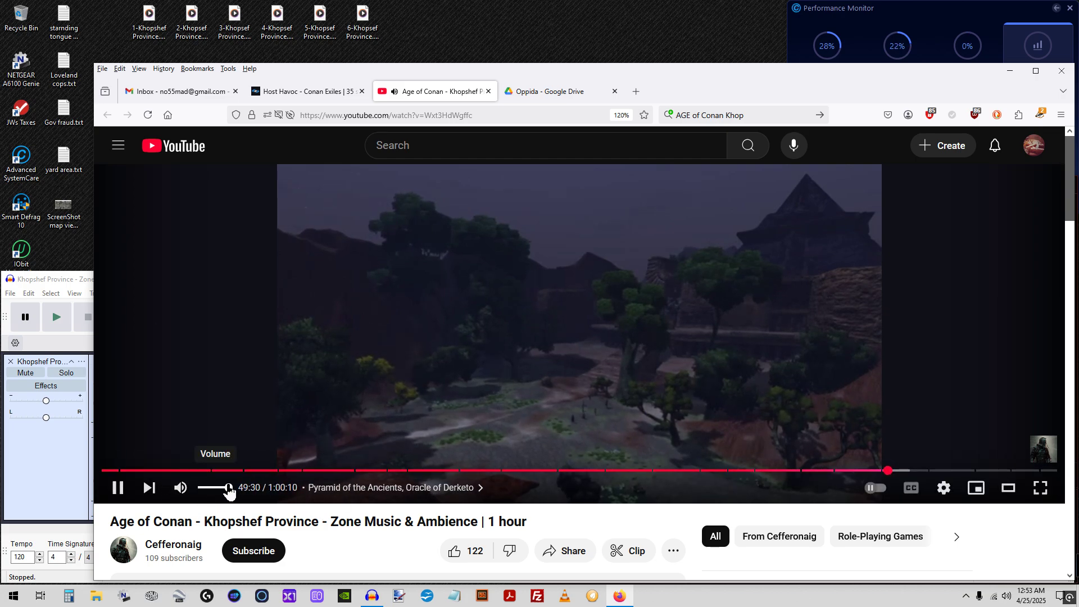
{"action": "left_click_drag", "start_coordinate": [229, 490], "coordinate": [215, 493]}
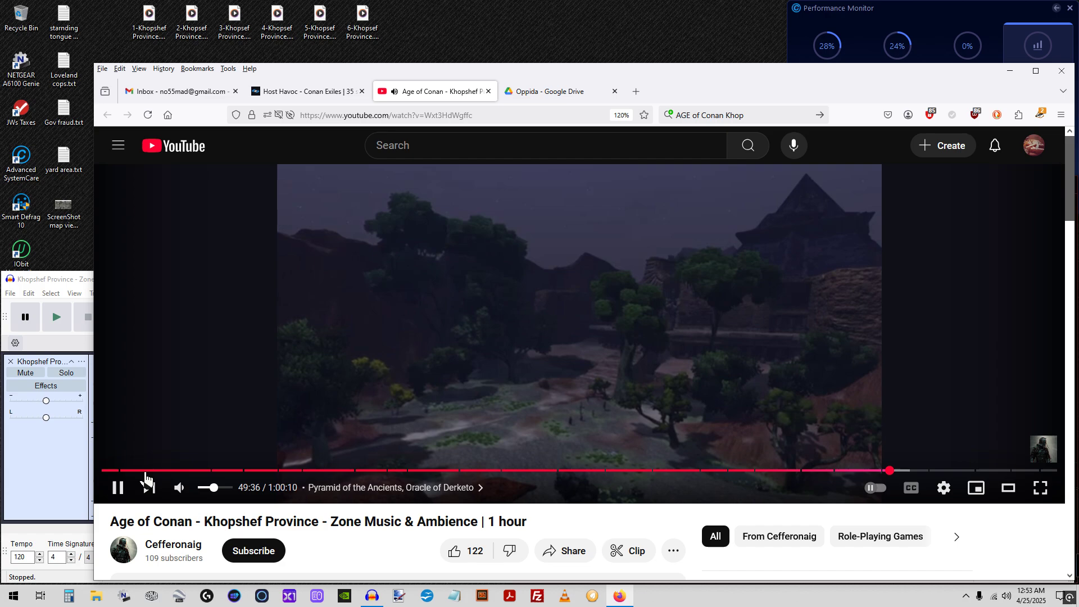
{"action": "left_click", "coordinate": [117, 488]}
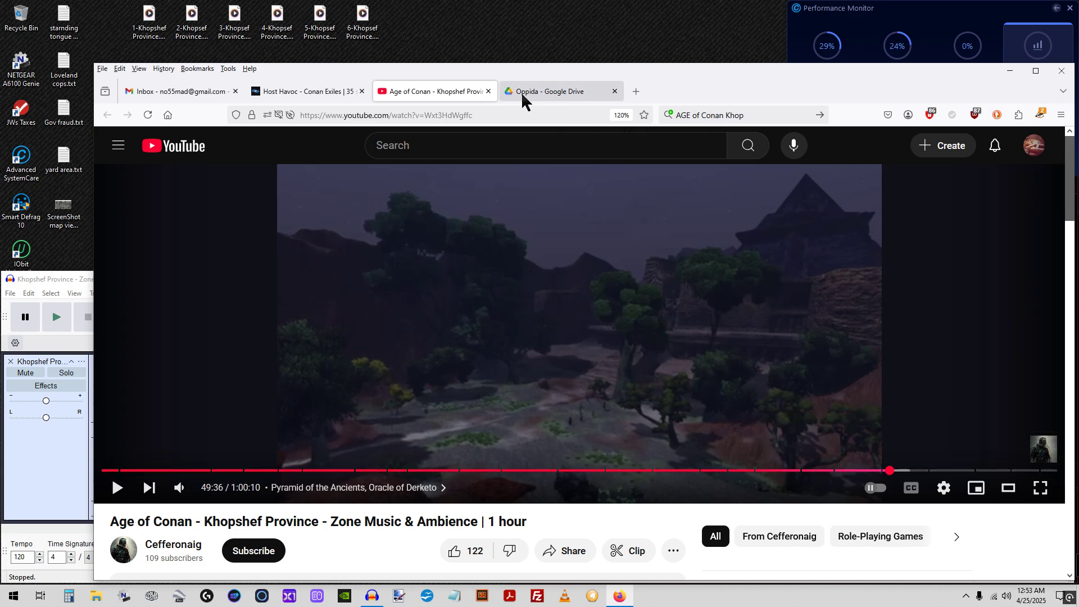
{"action": "left_click", "coordinate": [1003, 70]}
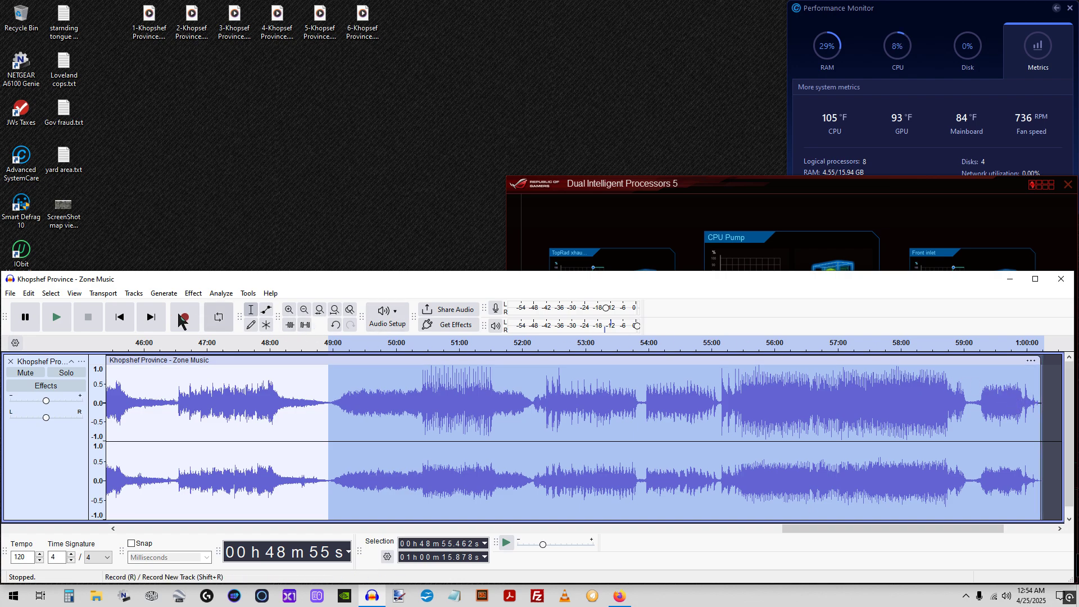
- Cut the selected final section out of the track and create a new empty project
{"action": "left_click", "coordinate": [28, 295]}
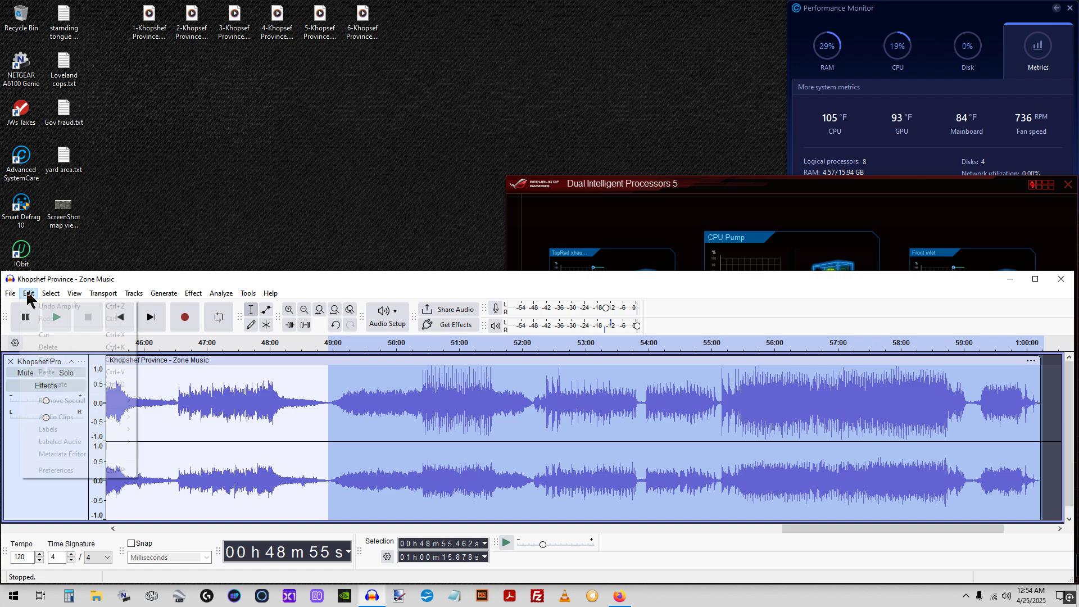
{"action": "left_click", "coordinate": [47, 336]}
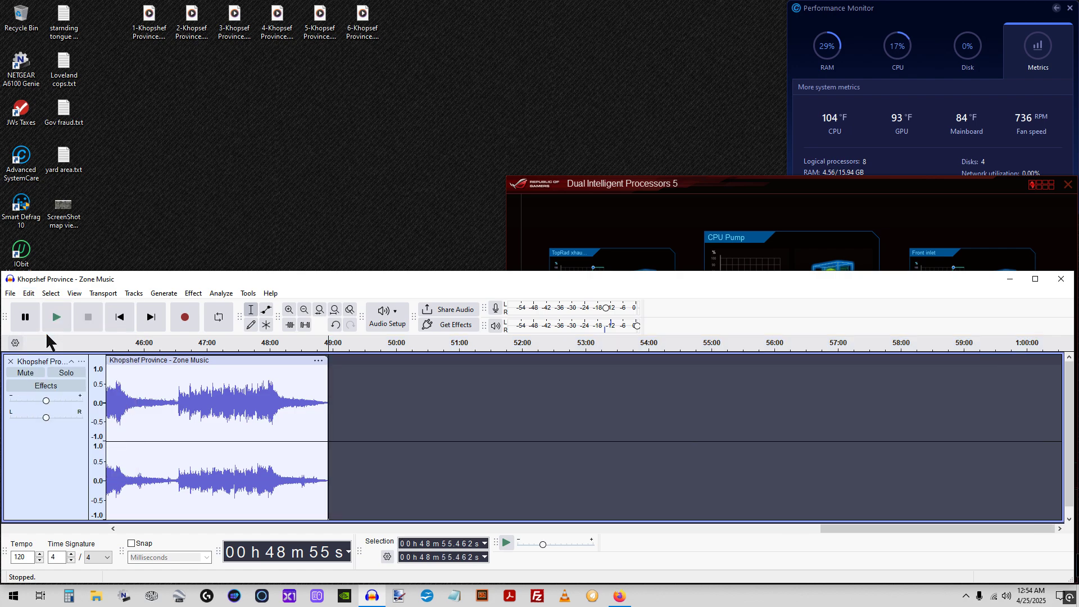
{"action": "left_click", "coordinate": [11, 294]}
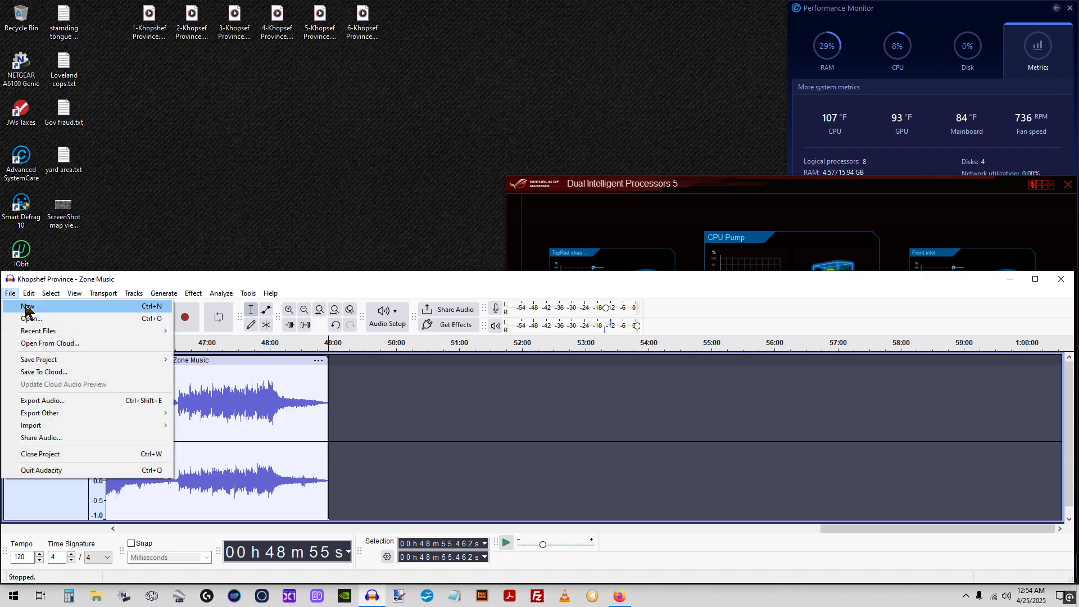
{"action": "left_click", "coordinate": [26, 311]}
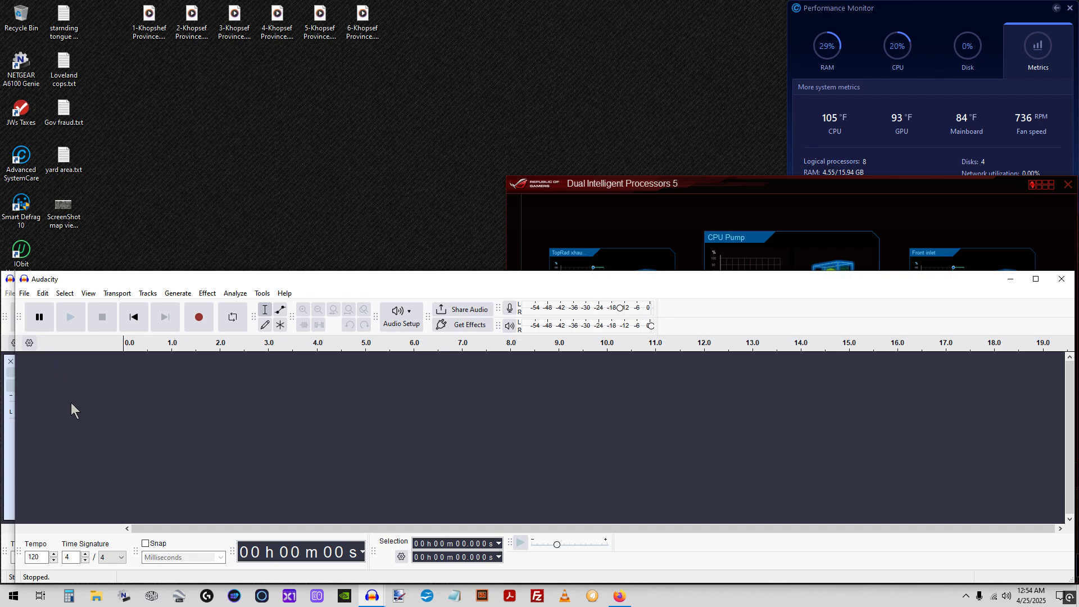
- Paste the cut audio into the new project as a smart clip
{"action": "left_click", "coordinate": [41, 293]}
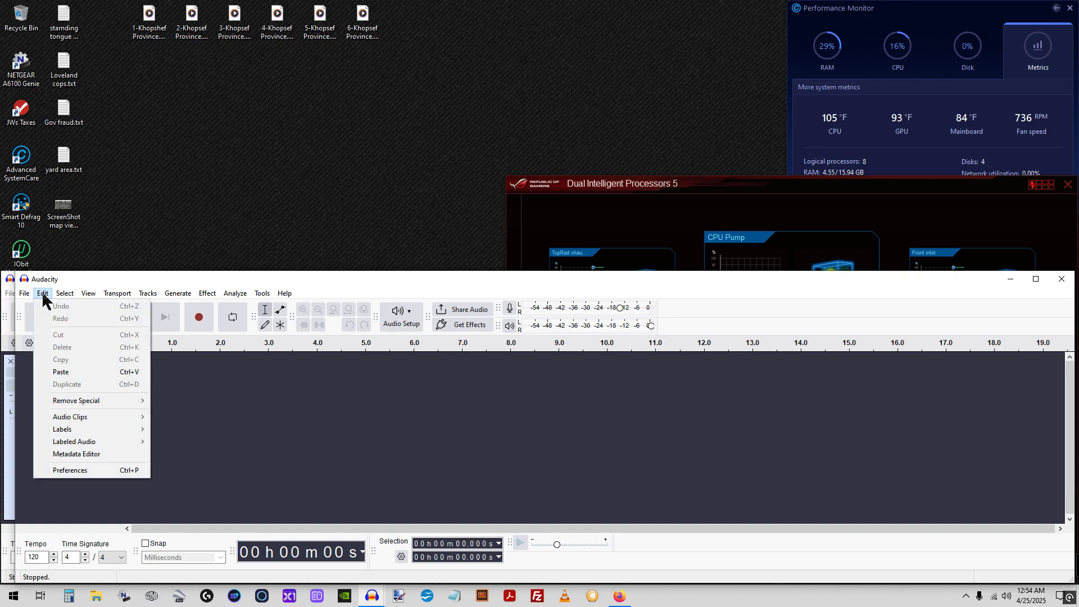
{"action": "left_click", "coordinate": [63, 371]}
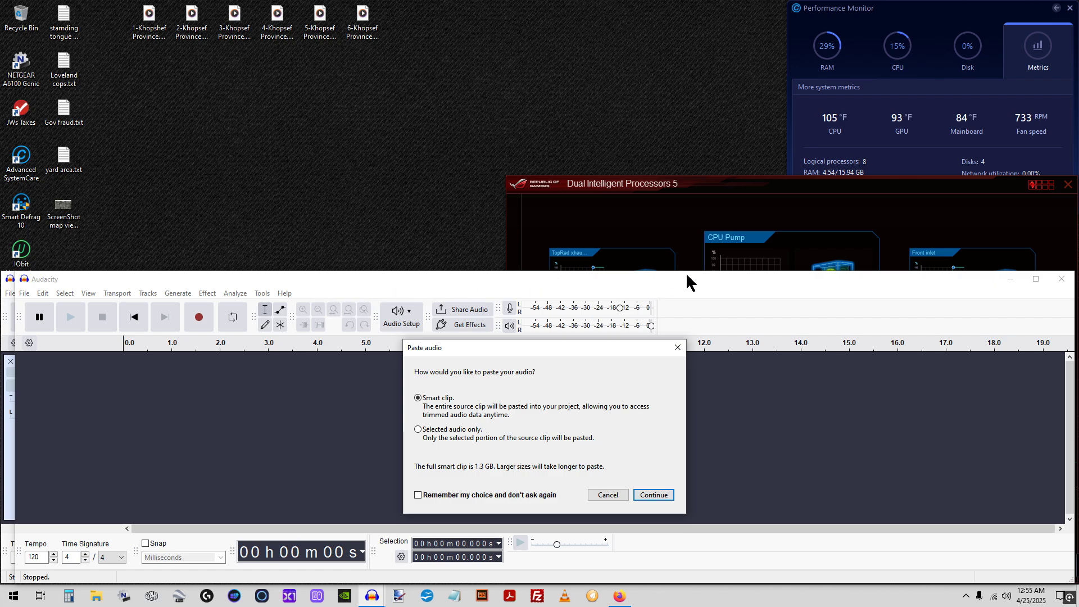
{"action": "left_click", "coordinate": [655, 495]}
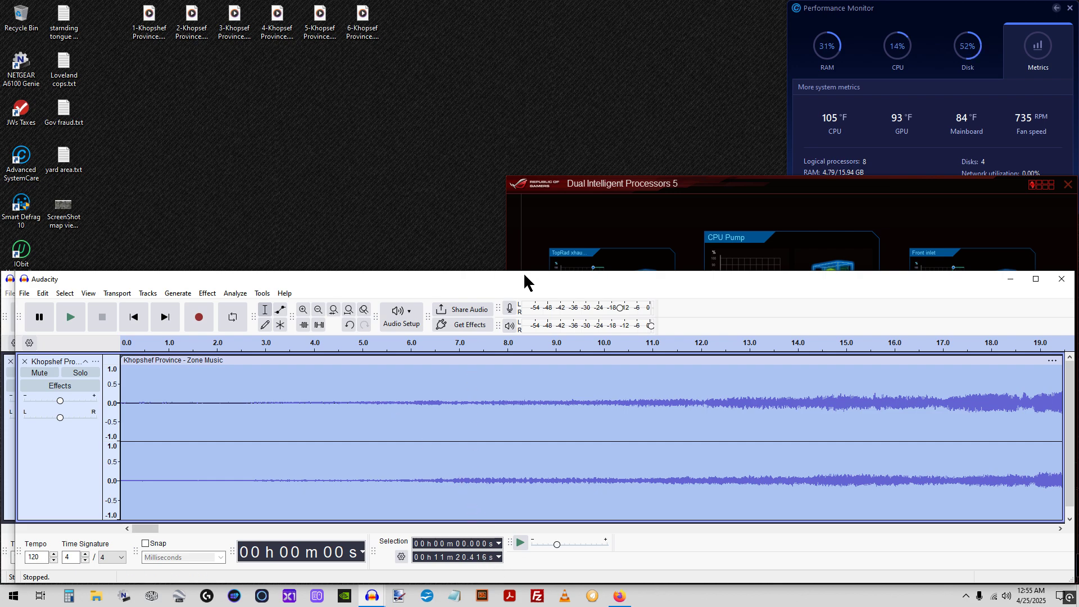
- Examine the whole waveform of the pasted clip and compare it with the shortened track in the original project
{"action": "left_click", "coordinate": [303, 313]}
{"action": "left_click", "coordinate": [303, 312]}
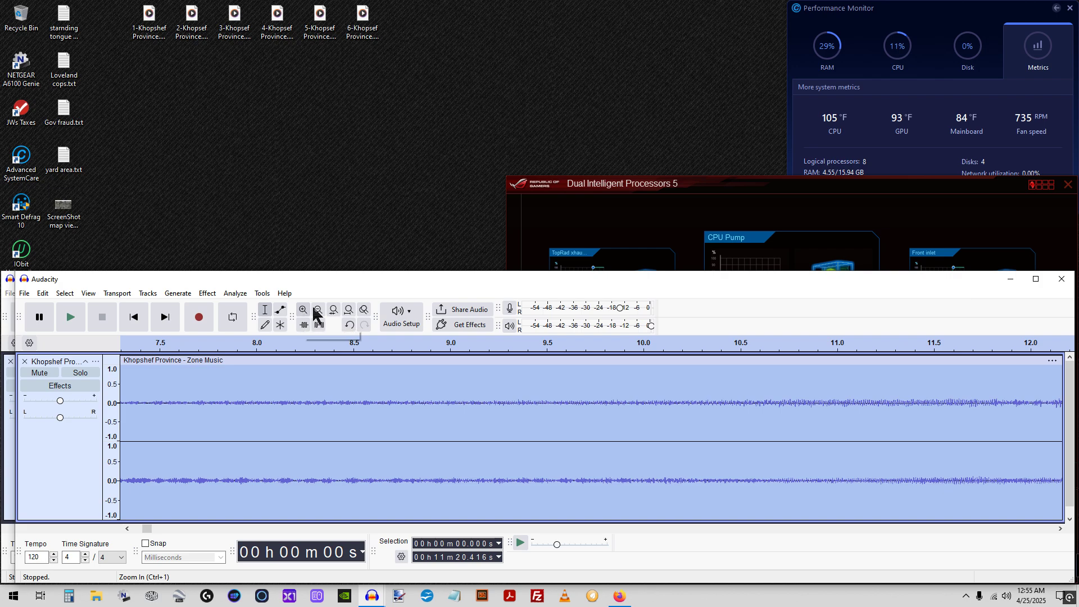
{"action": "left_click", "coordinate": [318, 309]}
{"action": "left_click", "coordinate": [319, 310]}
{"action": "left_click", "coordinate": [319, 310]}
{"action": "left_click", "coordinate": [319, 310]}
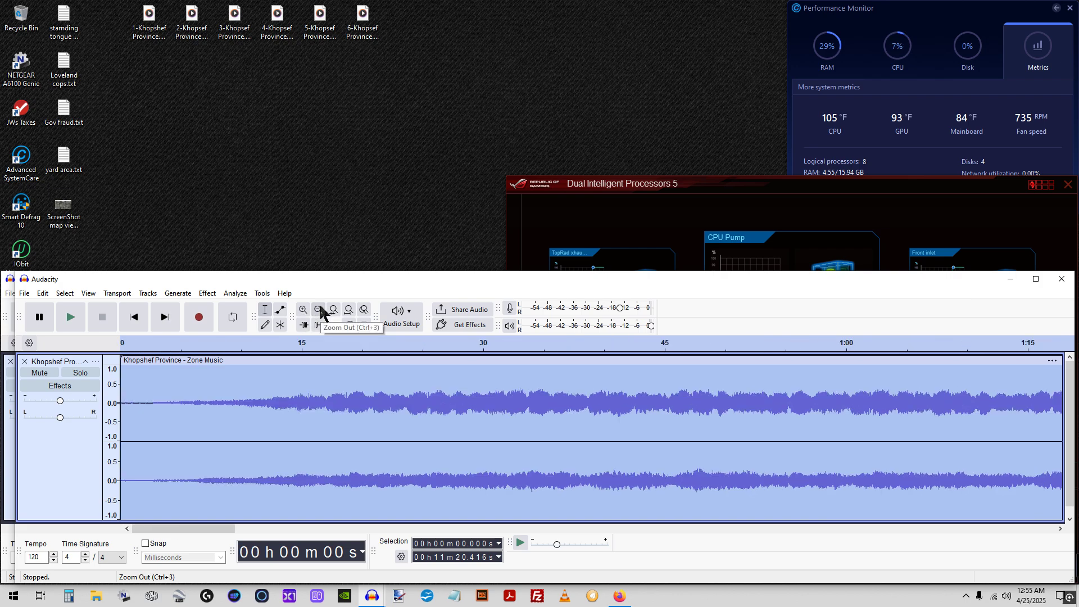
{"action": "left_click", "coordinate": [319, 310]}
{"action": "left_click", "coordinate": [319, 310]}
{"action": "left_click", "coordinate": [319, 310]}
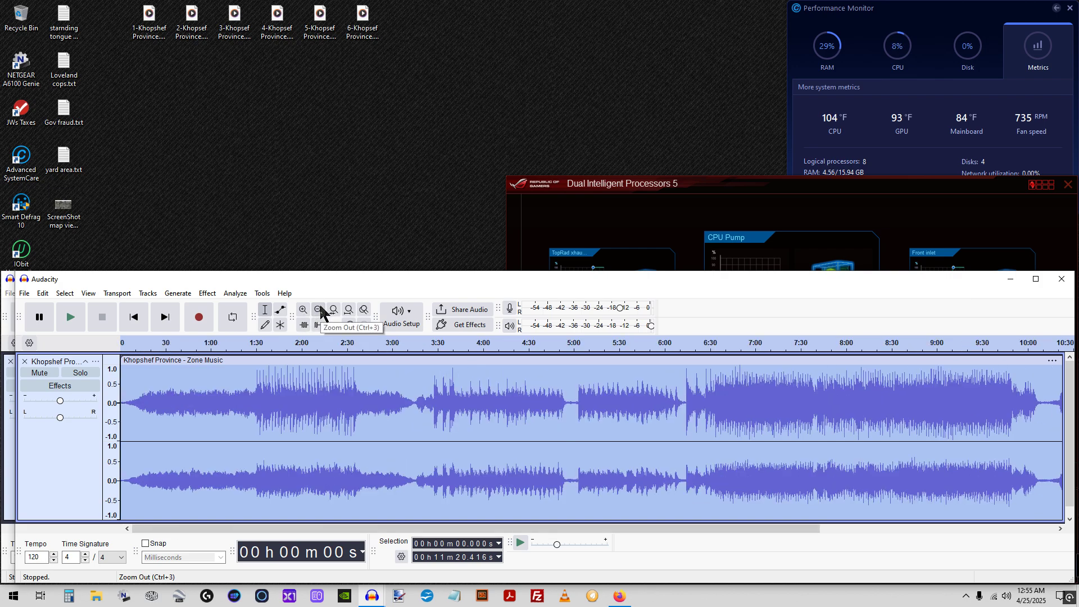
{"action": "left_click", "coordinate": [319, 310]}
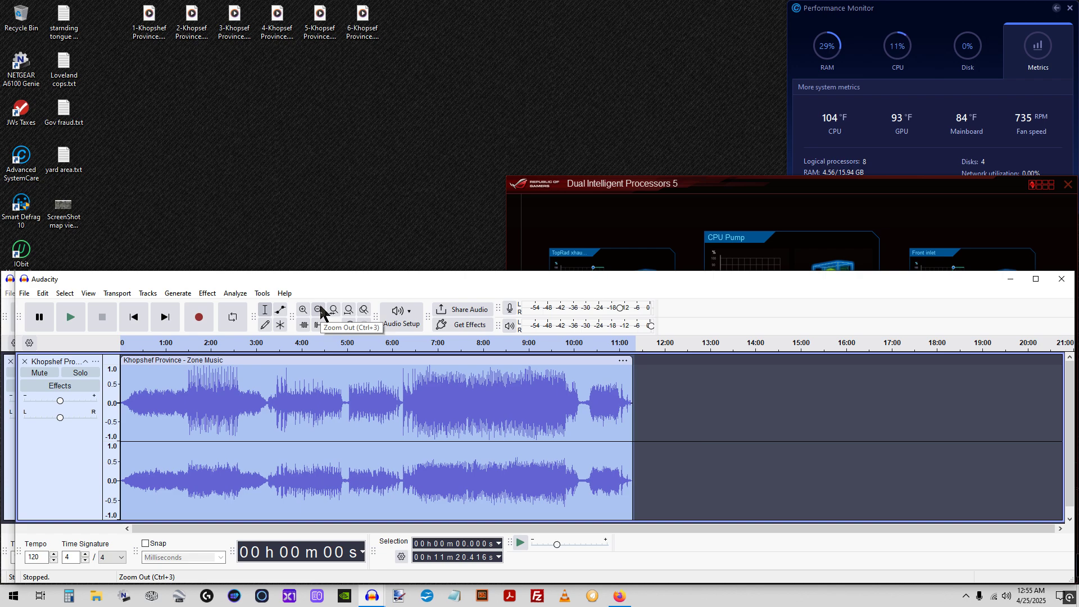
{"action": "left_click", "coordinate": [302, 310]}
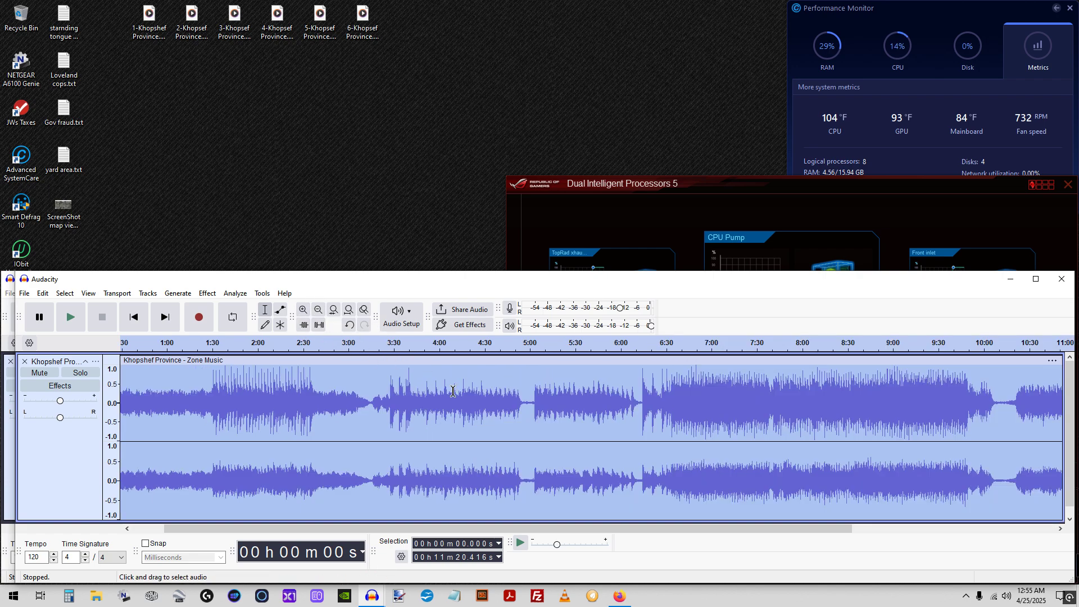
{"action": "left_click_drag", "start_coordinate": [592, 528], "coordinate": [550, 543]}
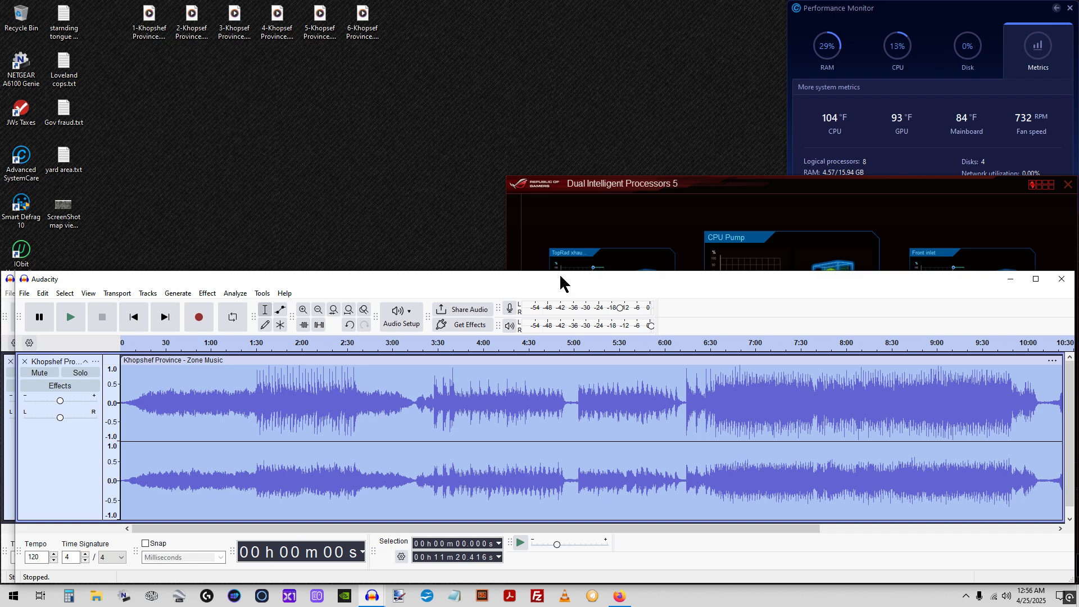
{"action": "left_click_drag", "start_coordinate": [560, 281], "coordinate": [553, 8]}
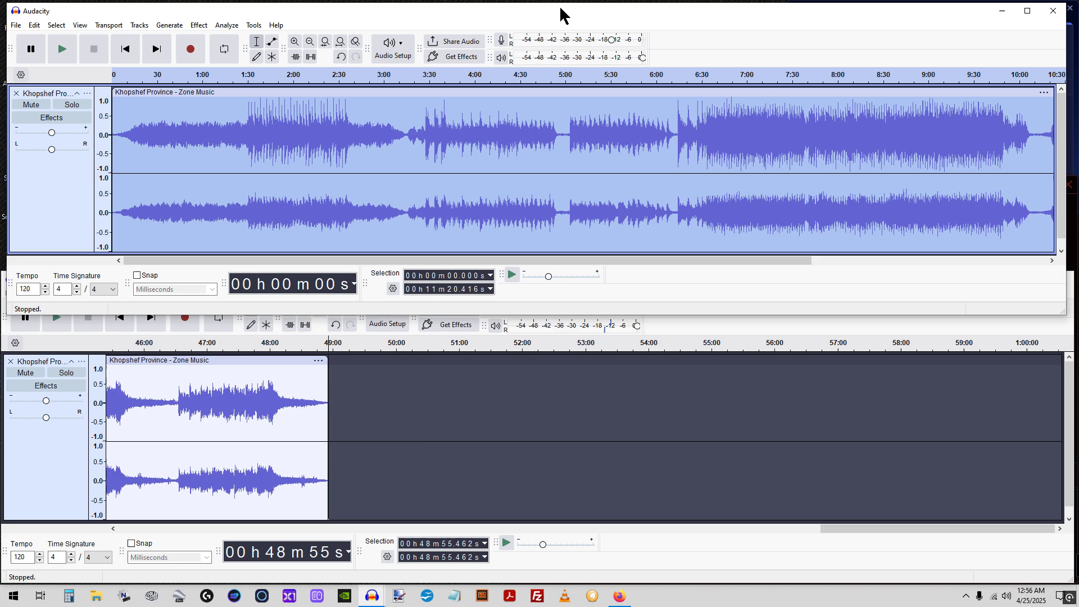
{"action": "left_click_drag", "start_coordinate": [561, 9], "coordinate": [552, 275]}
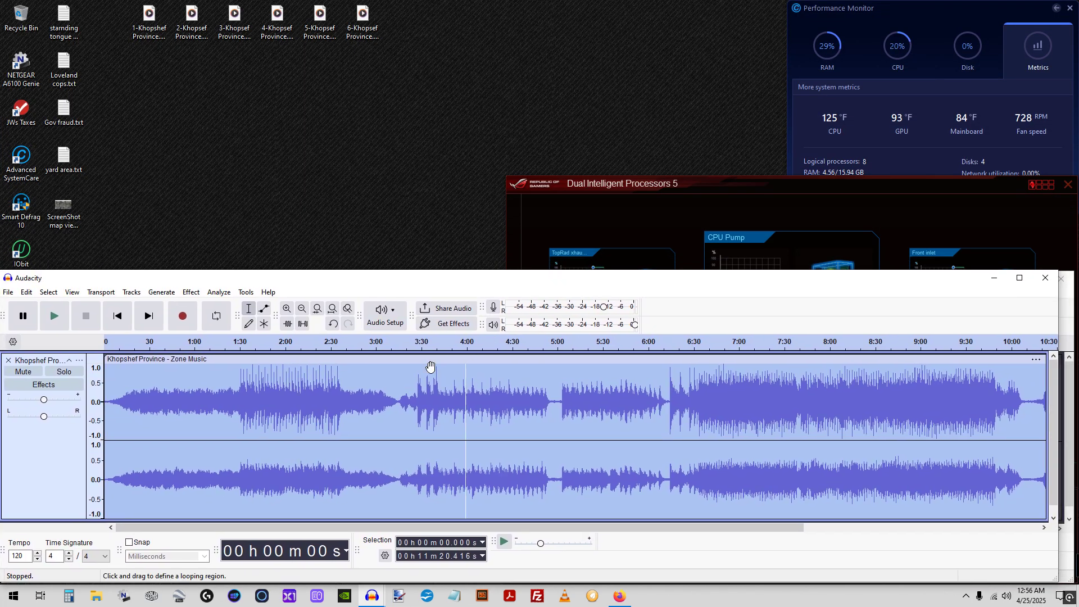
- Listen to the pasted clip from its beginning and again from about 3:25, stopping playback each time
{"action": "left_click", "coordinate": [54, 316]}
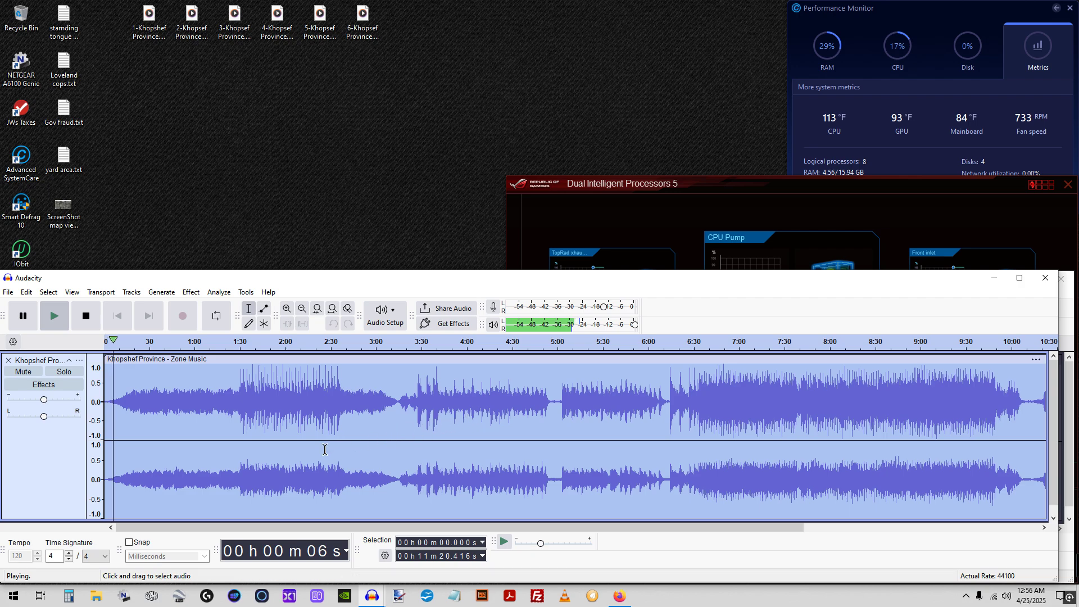
{"action": "left_click", "coordinate": [414, 402]}
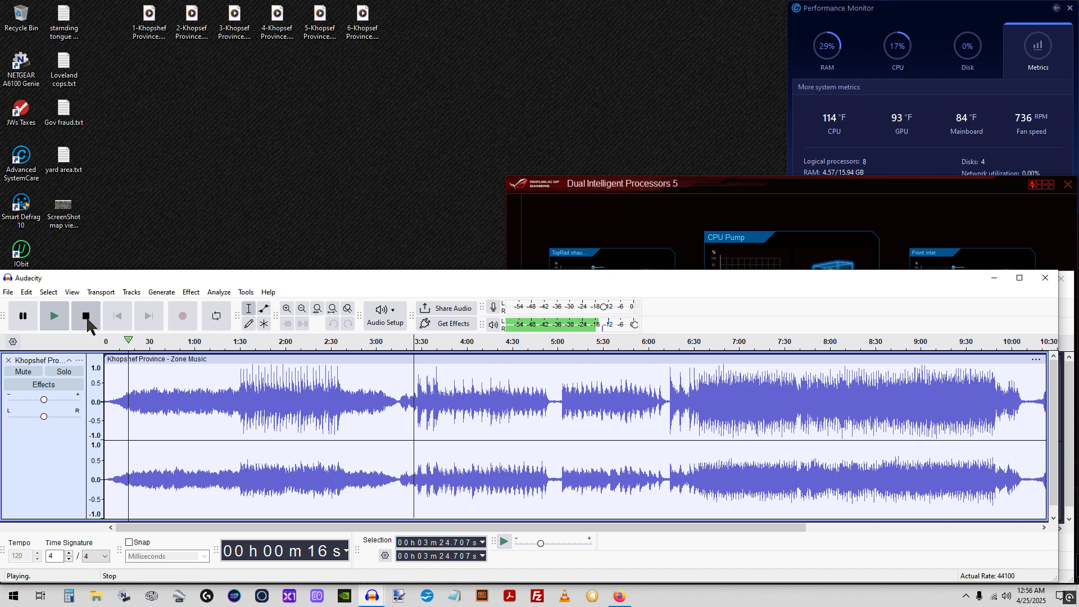
{"action": "left_click", "coordinate": [86, 316]}
{"action": "left_click", "coordinate": [55, 316]}
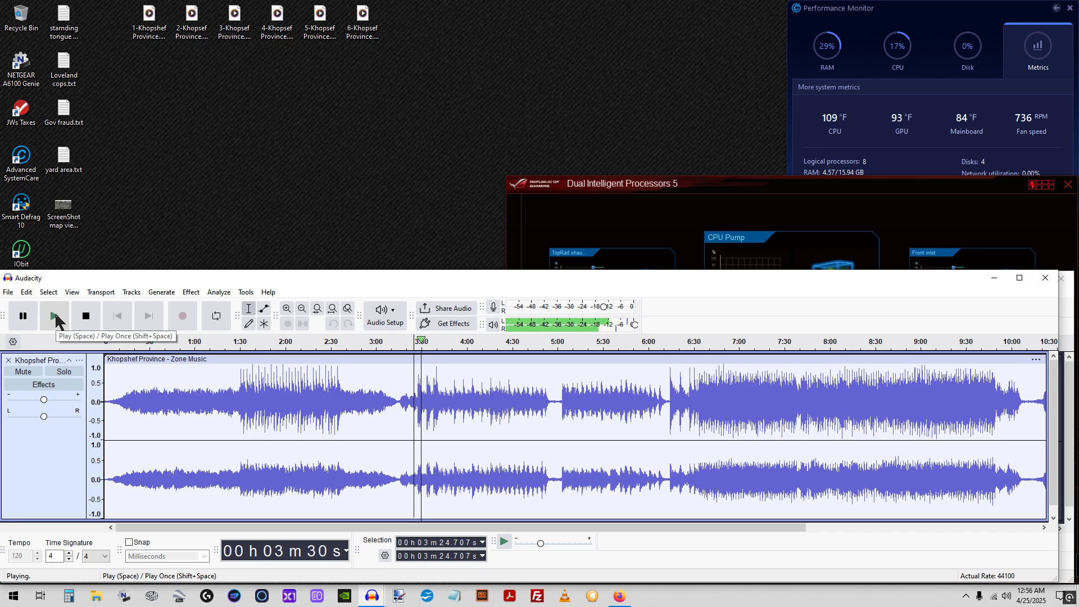
{"action": "left_click", "coordinate": [87, 316]}
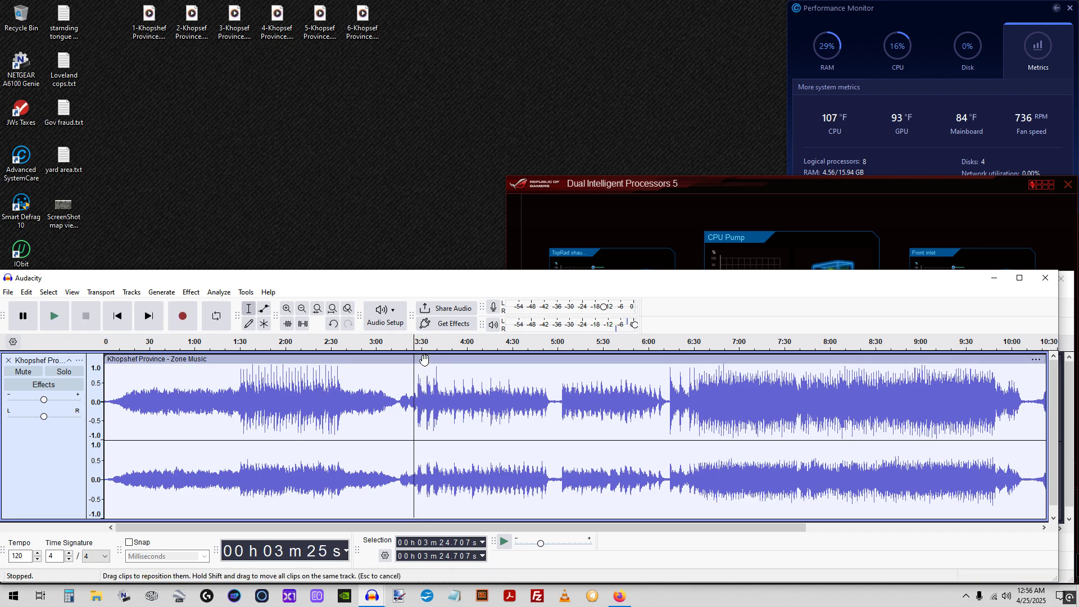
- Select all the audio in the new project
{"action": "mouse_move", "coordinate": [416, 374]}
{"action": "left_mouse_down"}
{"action": "mouse_move", "coordinate": [123, 374]}
{"action": "mouse_move", "coordinate": [439, 371]}
{"action": "mouse_move", "coordinate": [417, 372]}
{"action": "left_mouse_up"}
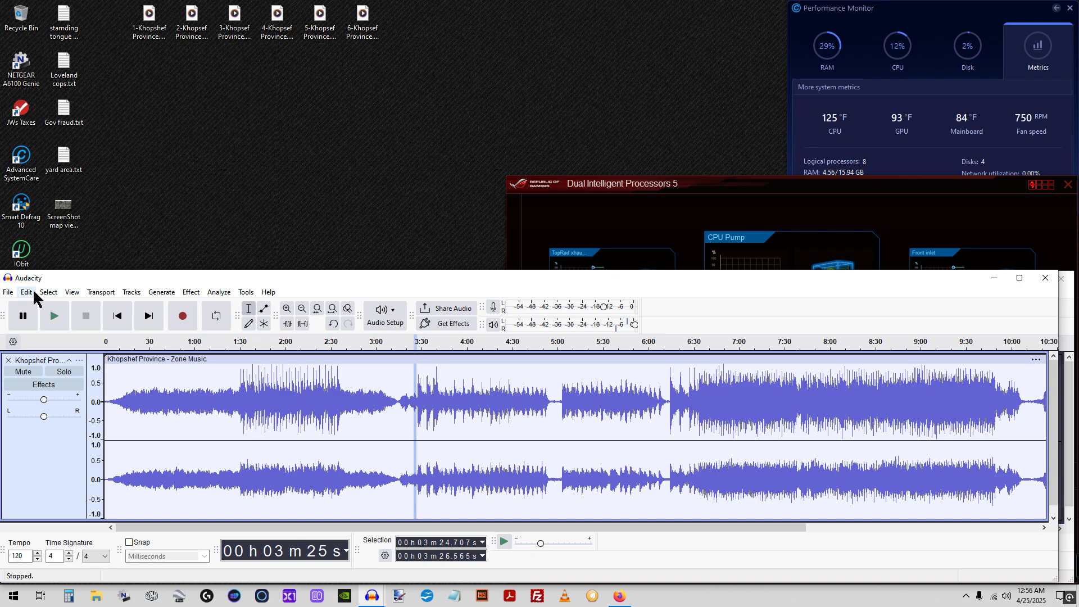
{"action": "left_click", "coordinate": [48, 293]}
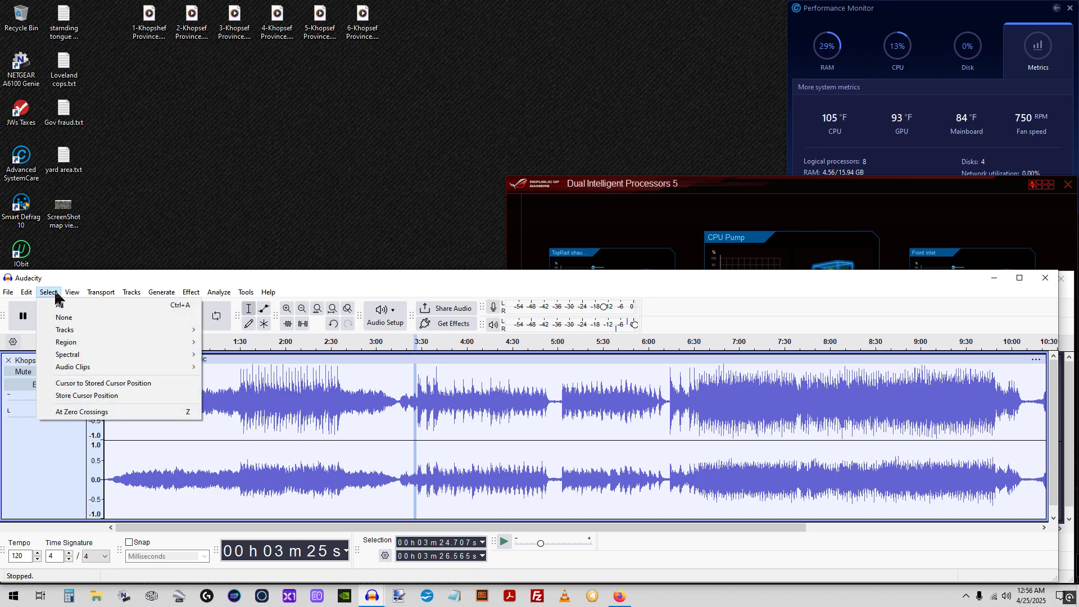
{"action": "left_click", "coordinate": [58, 305]}
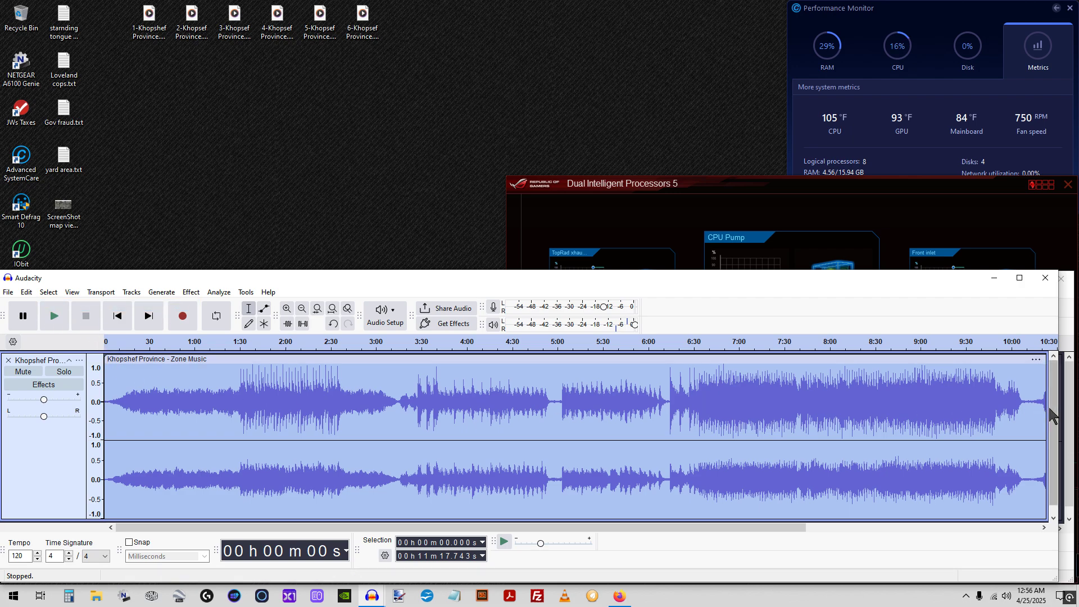
{"action": "left_click_drag", "start_coordinate": [700, 527], "coordinate": [636, 530]}
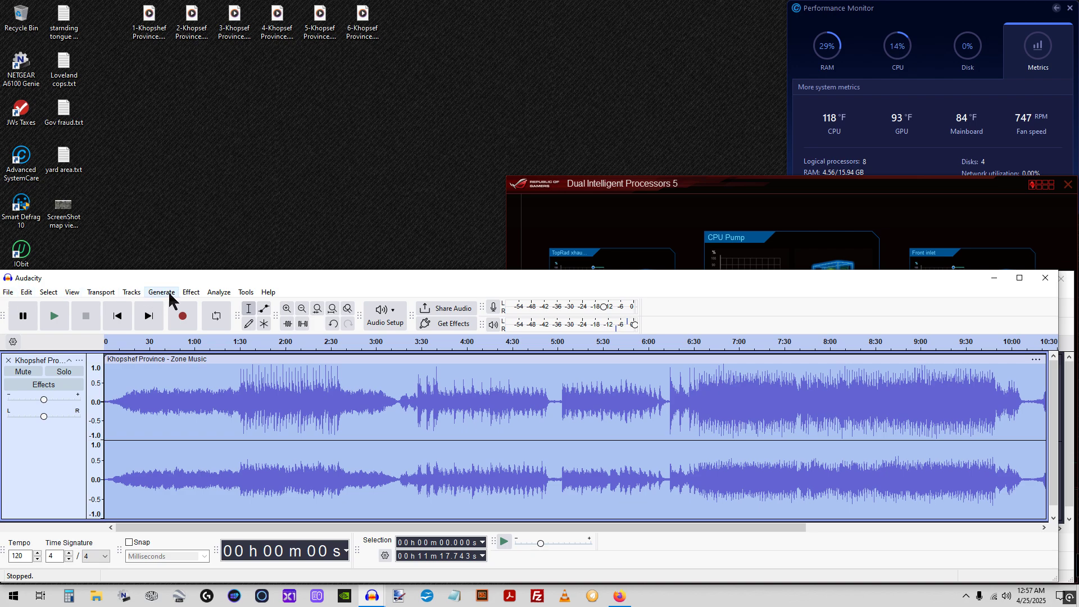
{"action": "left_click", "coordinate": [190, 293]}
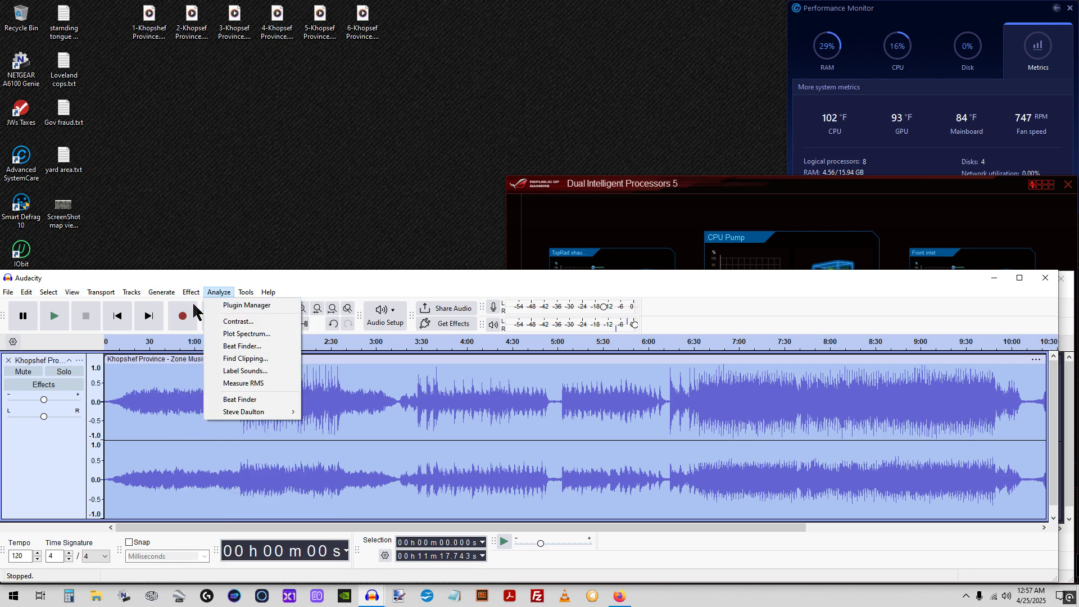
{"action": "mouse_move", "coordinate": [229, 393]}
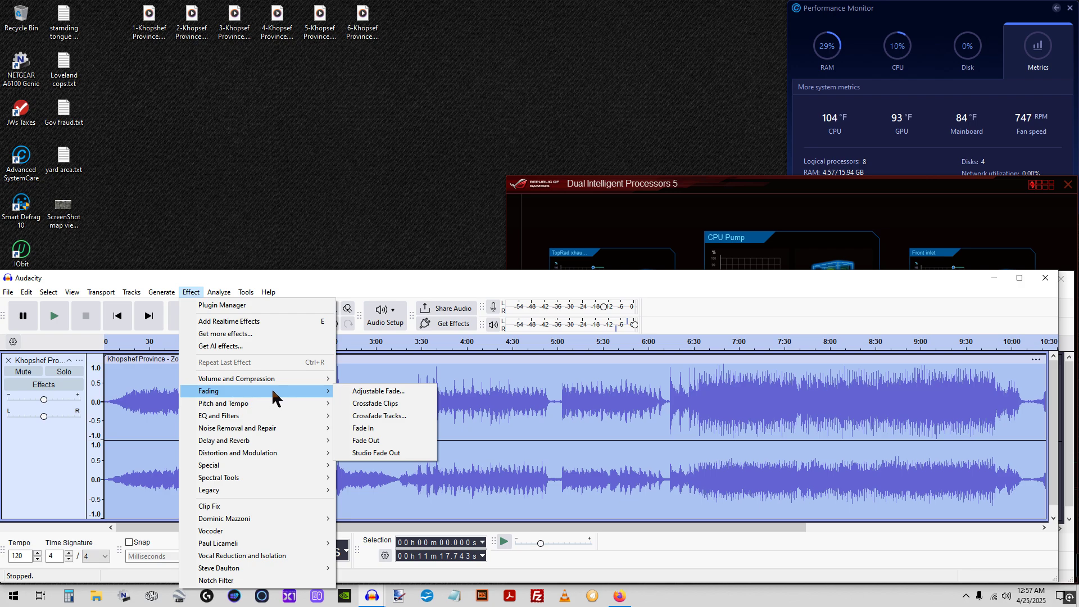
{"action": "mouse_move", "coordinate": [271, 405]}
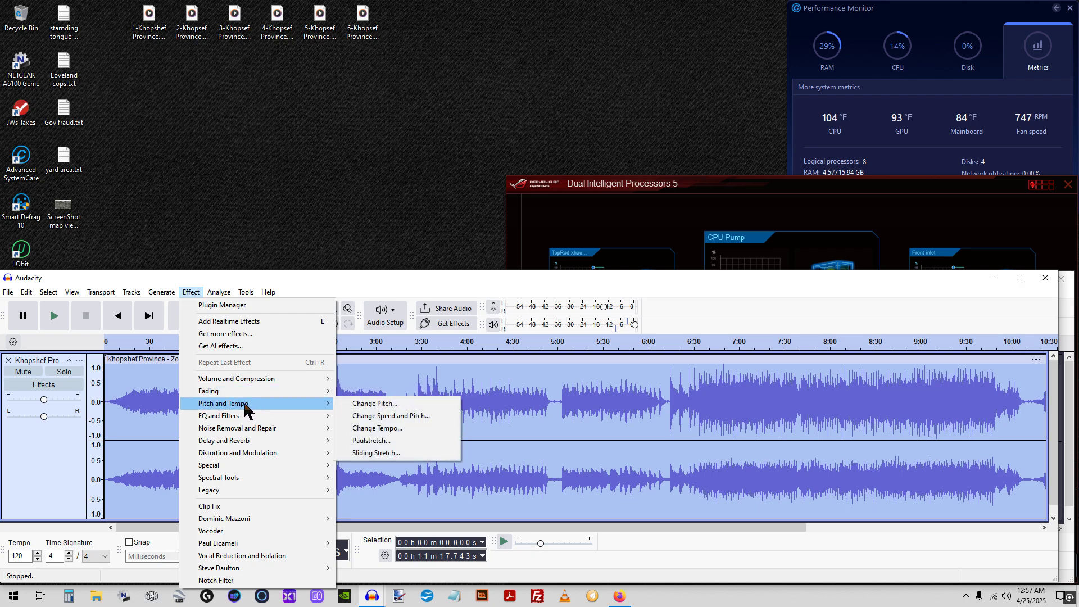
{"action": "mouse_move", "coordinate": [243, 416]}
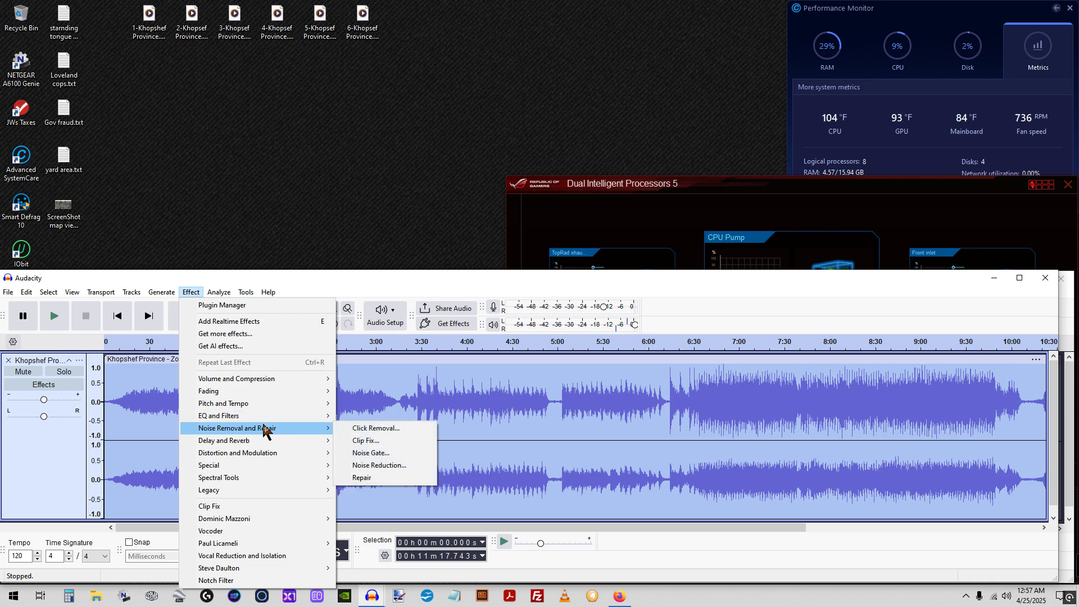
{"action": "mouse_move", "coordinate": [246, 470]}
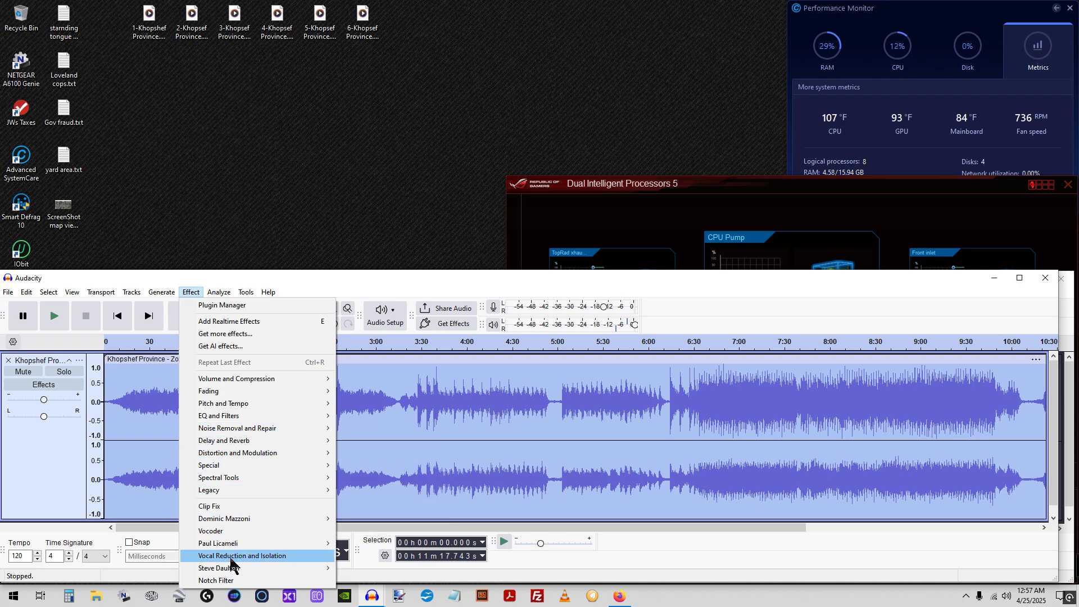
{"action": "mouse_move", "coordinate": [225, 572]}
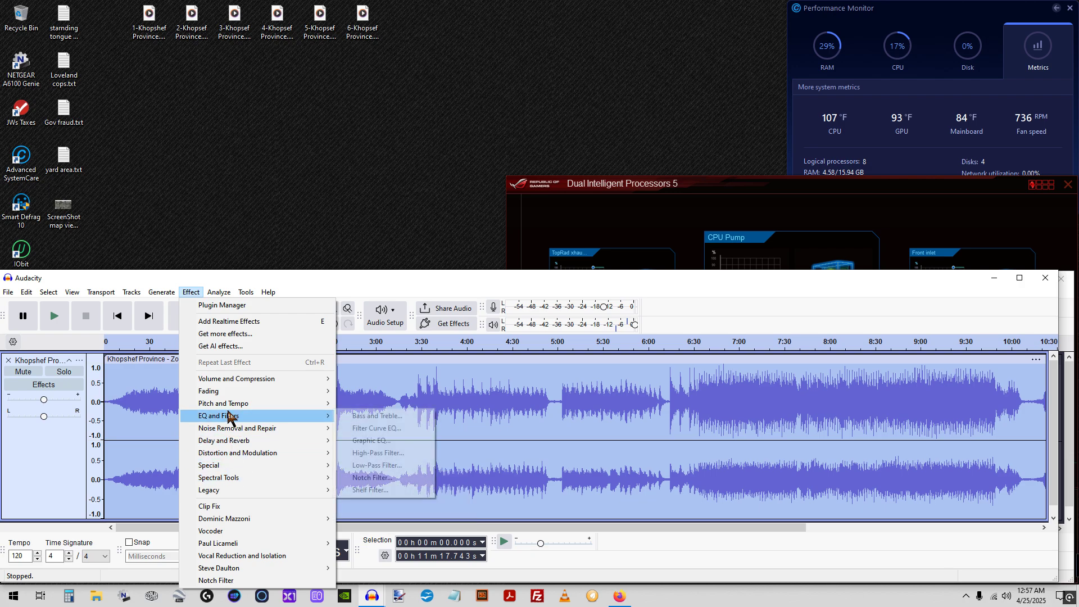
{"action": "mouse_move", "coordinate": [161, 293]}
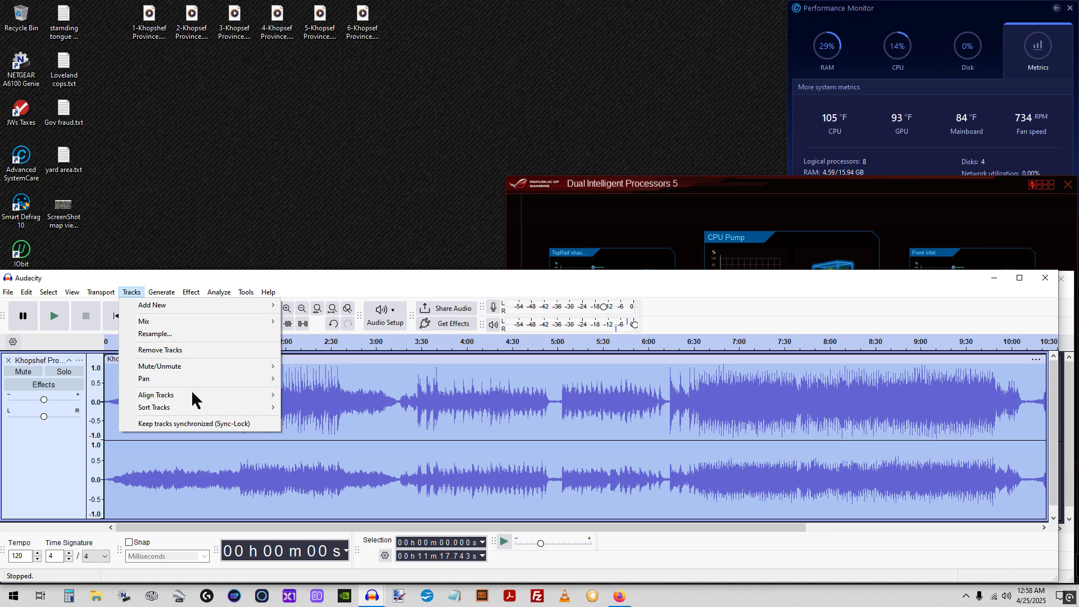
{"action": "mouse_move", "coordinate": [164, 380]}
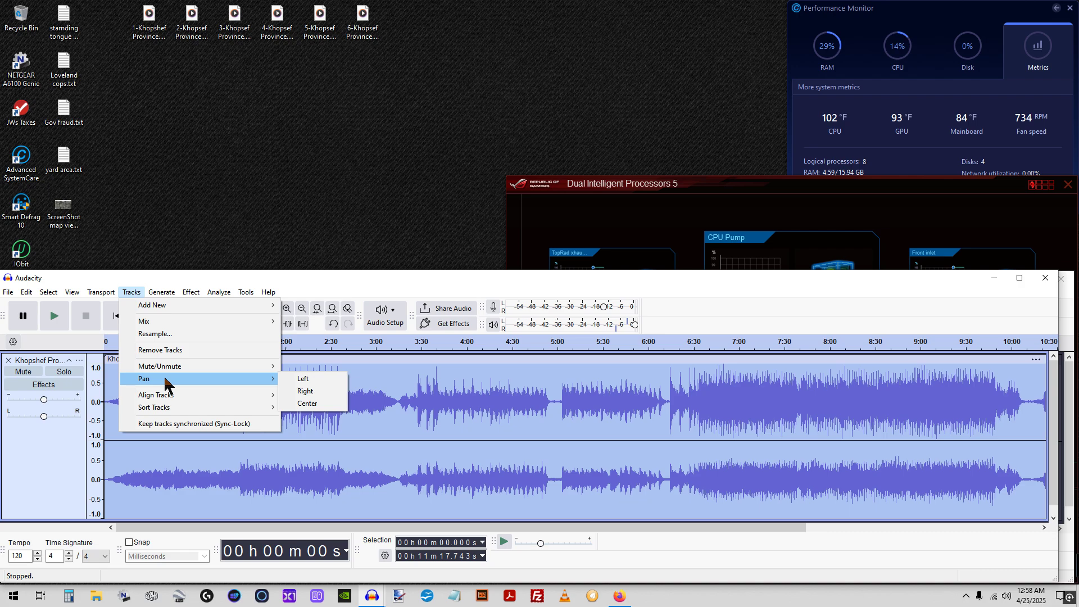
{"action": "mouse_move", "coordinate": [168, 325]}
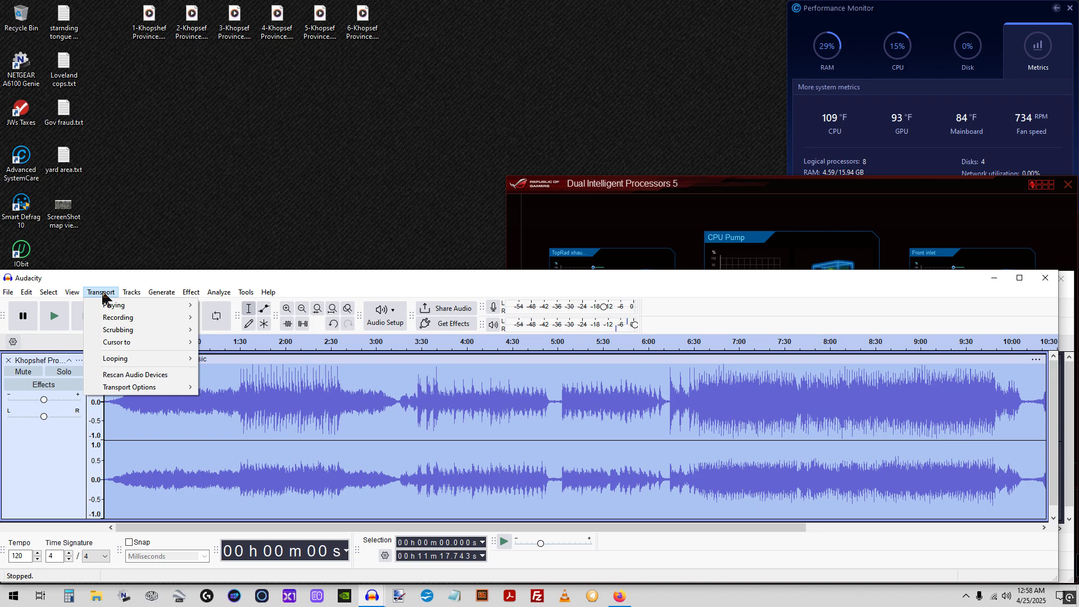
{"action": "mouse_move", "coordinate": [78, 293]}
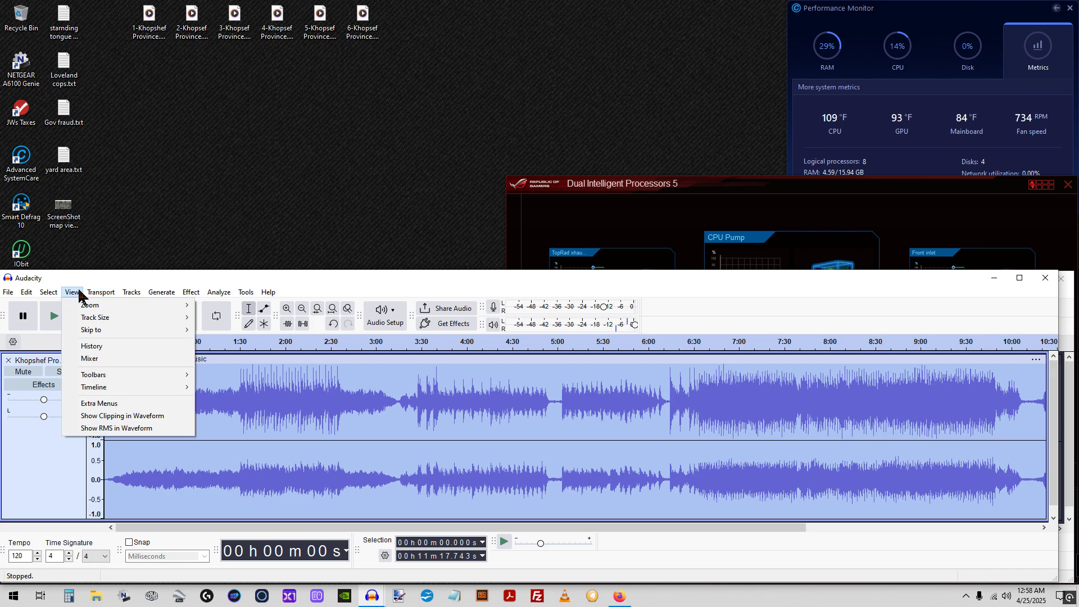
{"action": "left_click", "coordinate": [412, 286]}
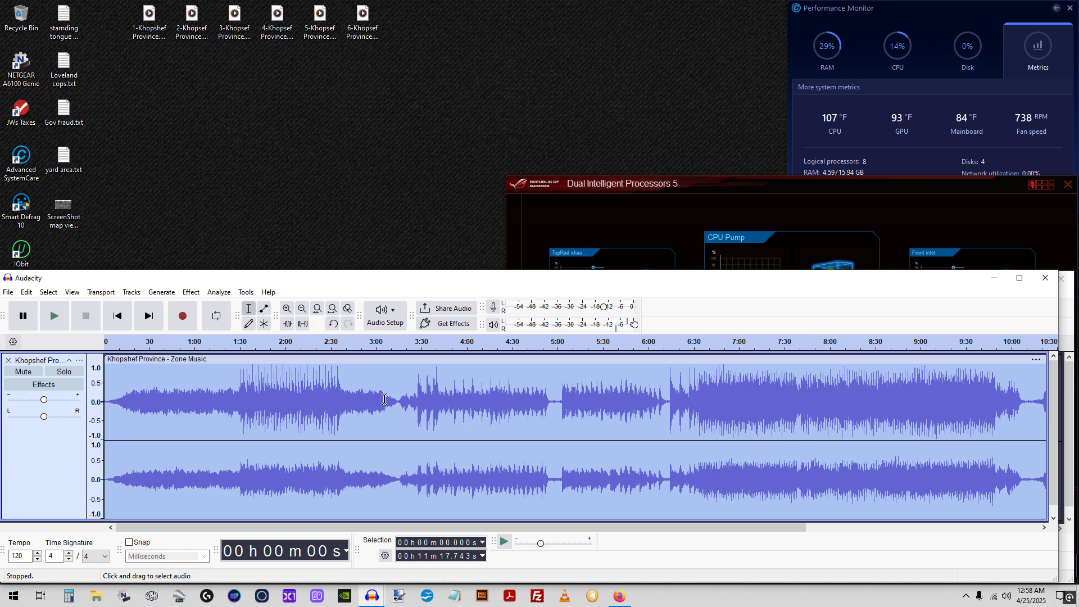
- Set up an audio export of the new project with the file name "Khopsef Province 48+ to end"
{"action": "left_click", "coordinate": [9, 293]}
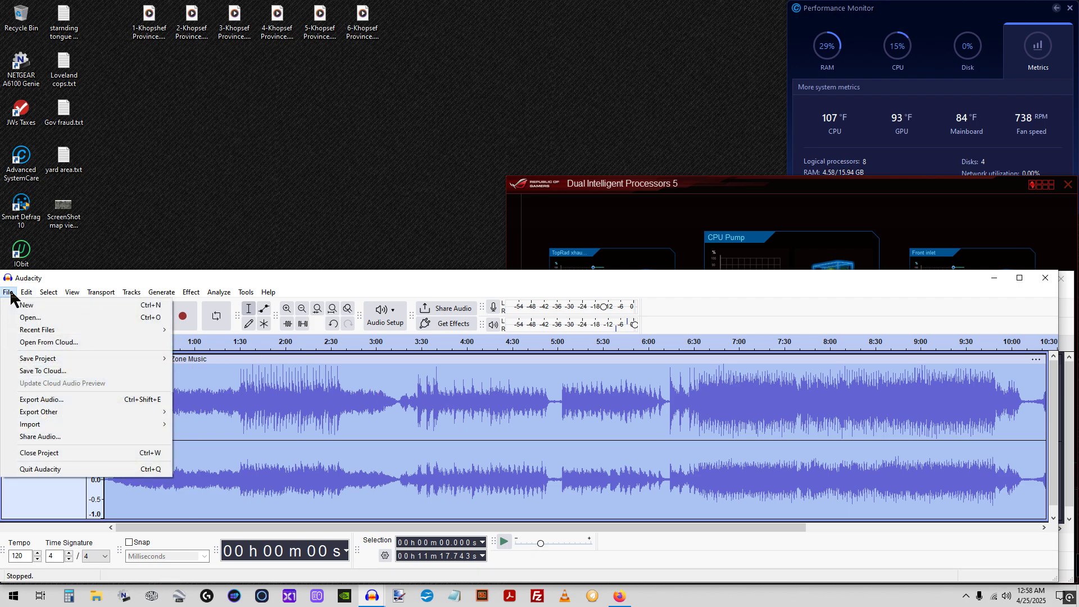
{"action": "left_click", "coordinate": [48, 400]}
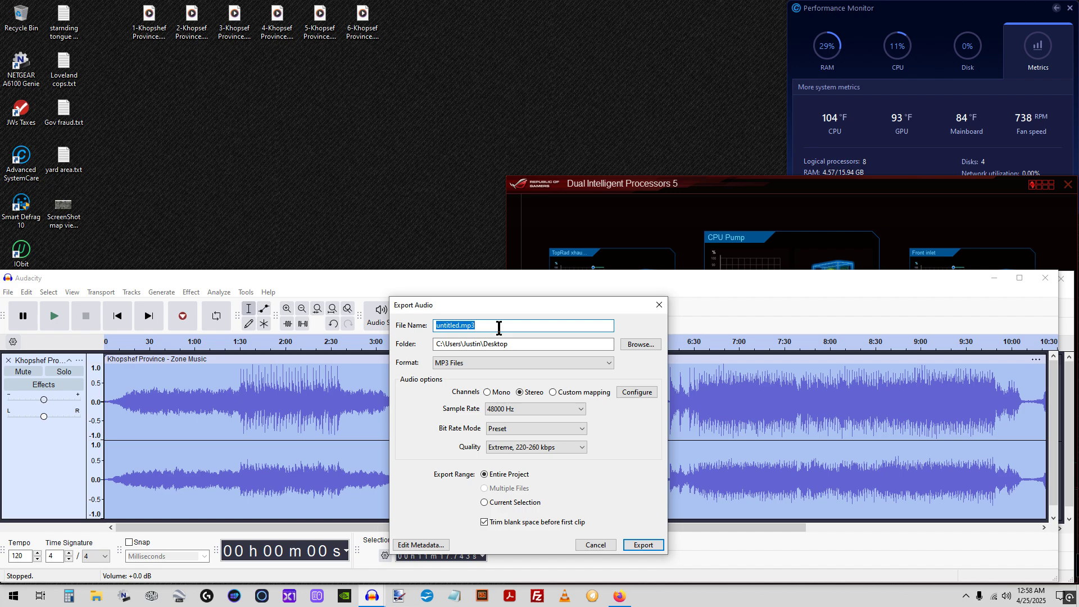
{"action": "type", "text": "Khopsef Province 48+ to end"}
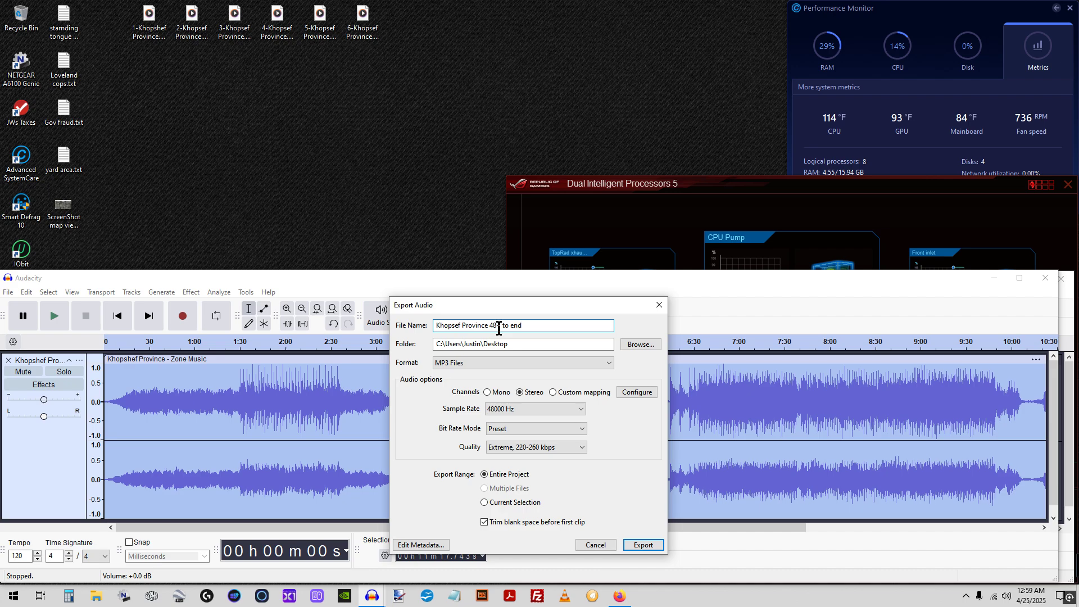
- Look over the computer's folders and drives in File Explorer, then close it and return to the export settings
{"action": "left_click", "coordinate": [543, 344]}
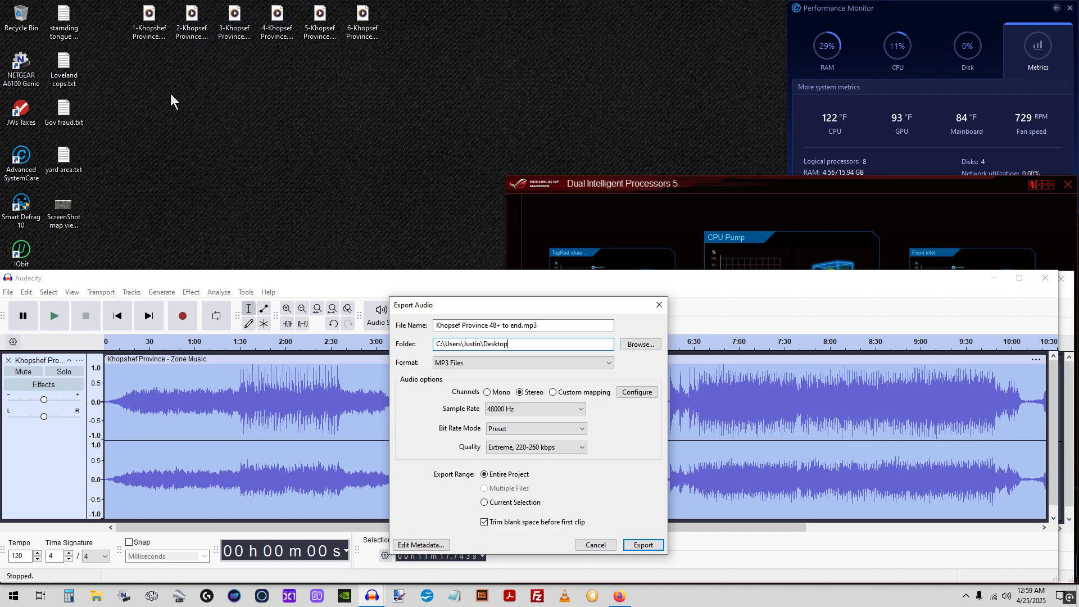
{"action": "left_click", "coordinate": [96, 596]}
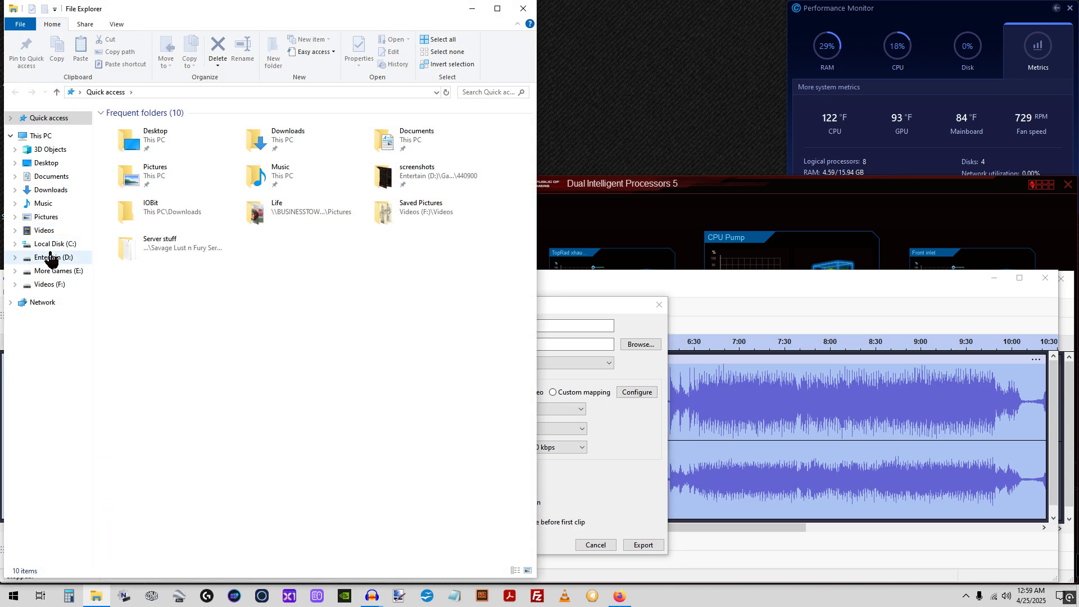
{"action": "left_click", "coordinate": [47, 140]}
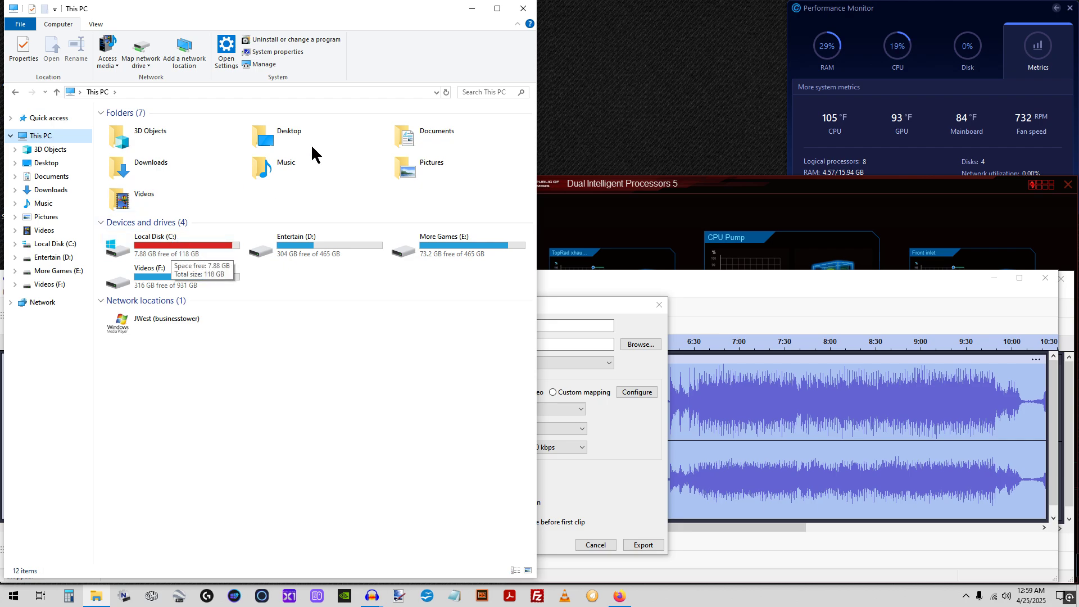
{"action": "left_click", "coordinate": [525, 11]}
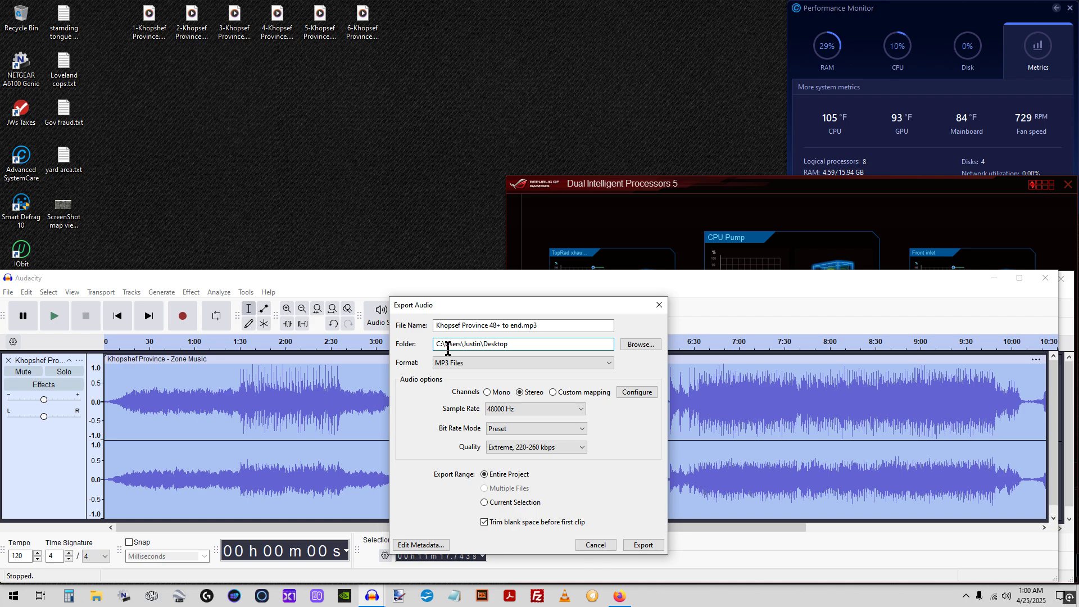
- Export the entire project to the desktop as Khopsef Province 48+ to end.mp3 and select the exported file there
{"action": "left_click", "coordinate": [564, 324]}
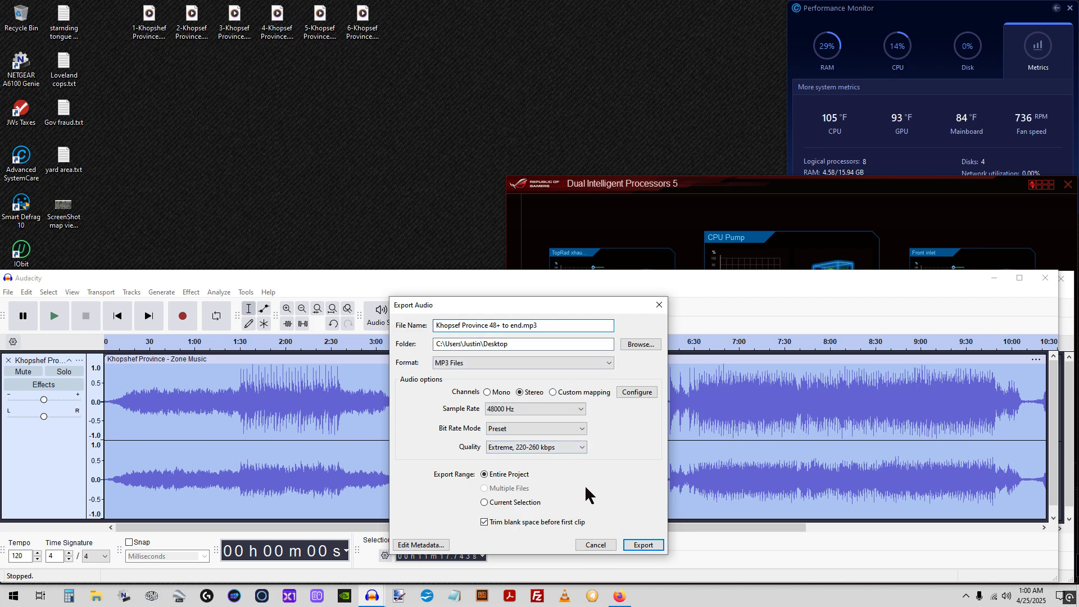
{"action": "left_click", "coordinate": [643, 544]}
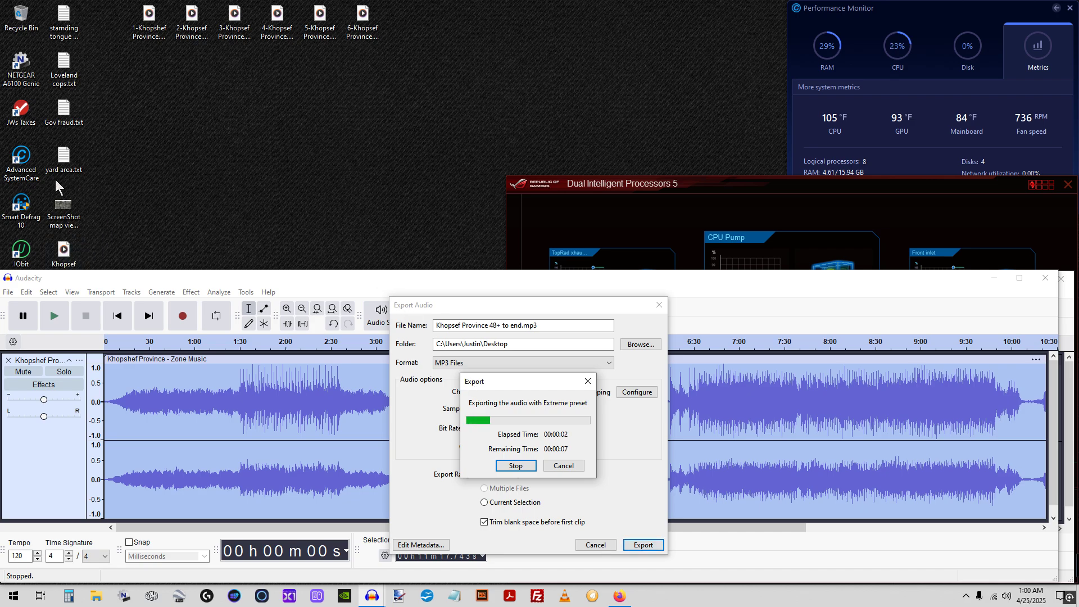
{"action": "left_click", "coordinate": [64, 252]}
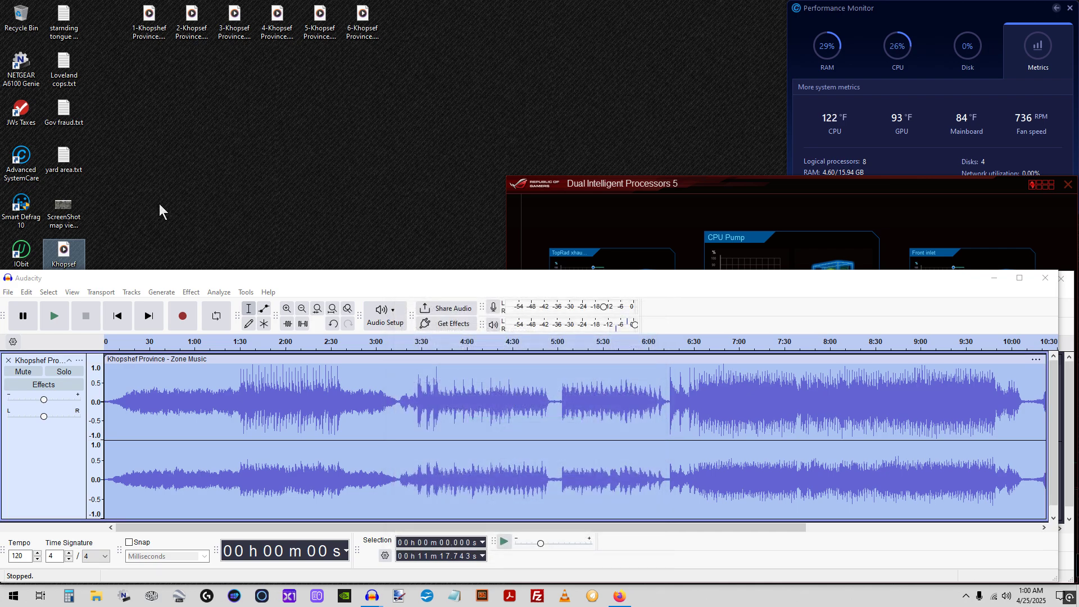
- Close the untitled project holding the pasted section without saving it
{"action": "left_click", "coordinate": [317, 278]}
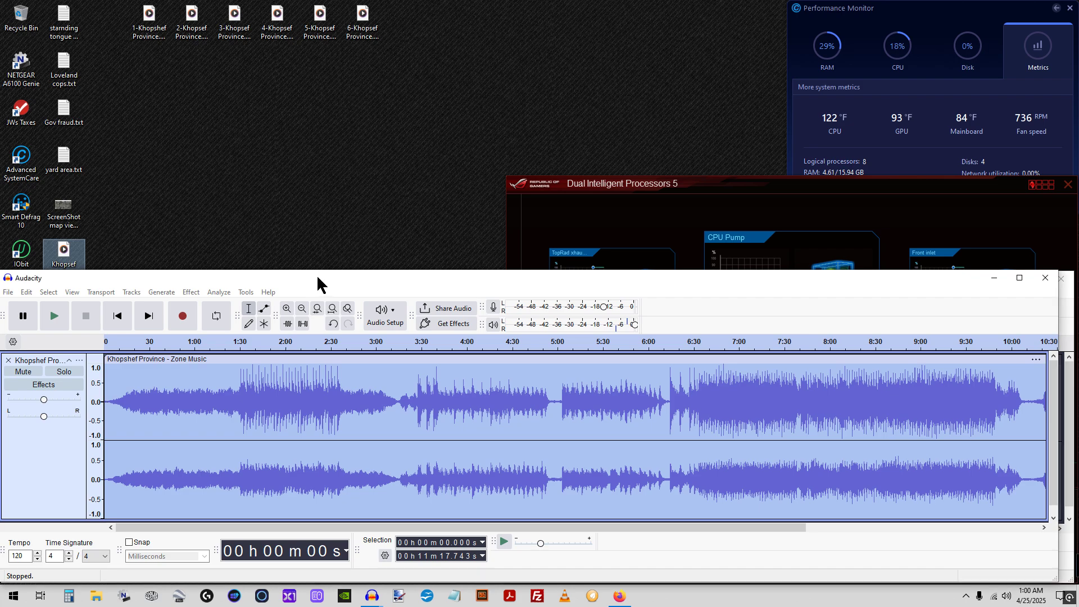
{"action": "left_click", "coordinate": [8, 293]}
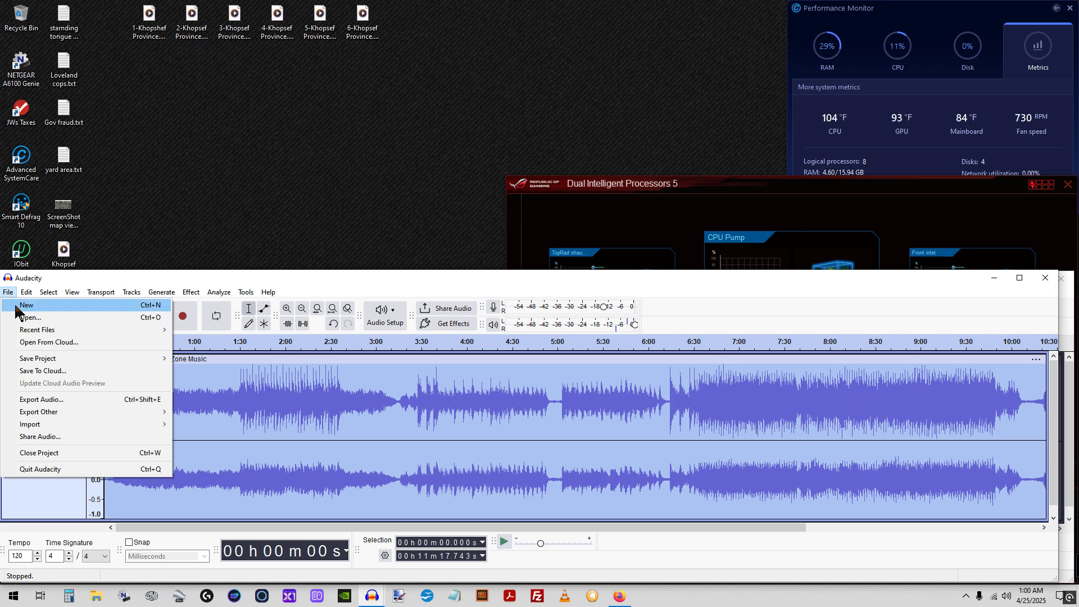
{"action": "left_click", "coordinate": [52, 454]}
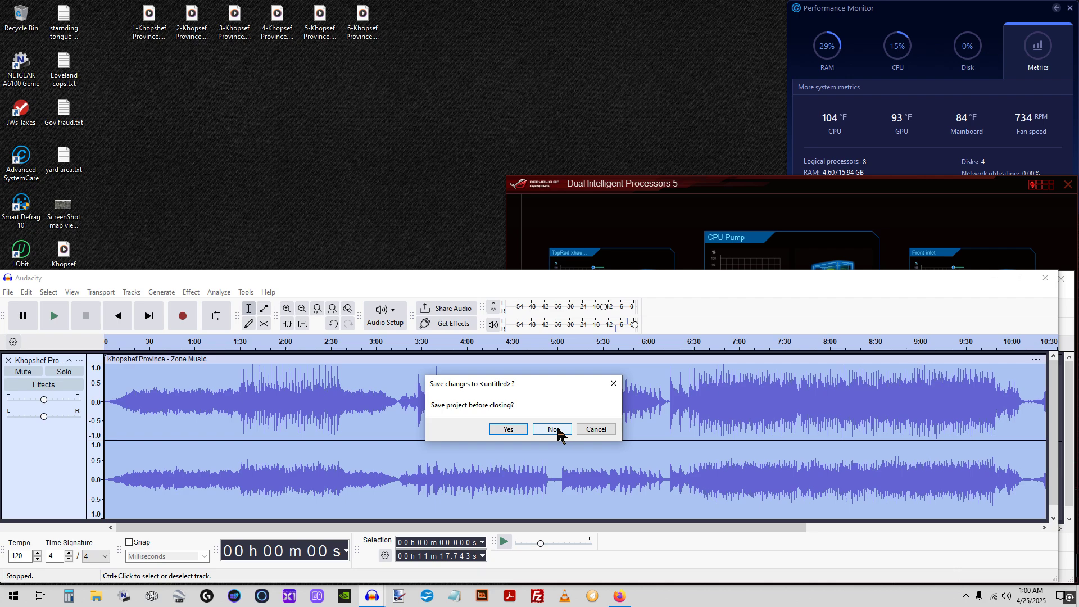
{"action": "left_click", "coordinate": [554, 429]}
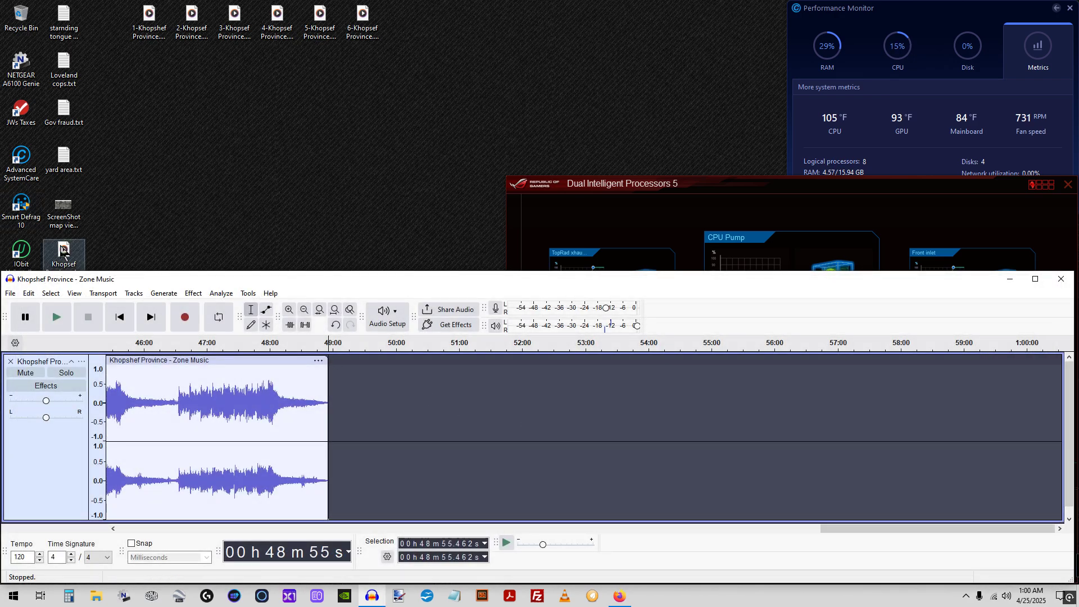
- Move the exported MP3 on the desktop to below the 6-Khopshef Province file
{"action": "left_click_drag", "start_coordinate": [64, 252], "coordinate": [159, 125]}
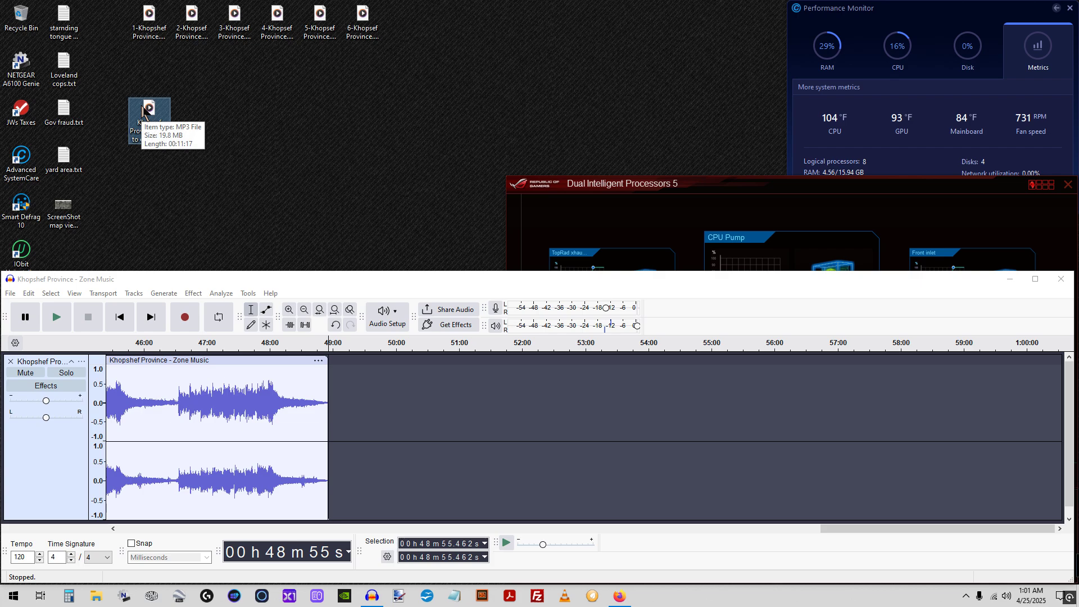
{"action": "left_click_drag", "start_coordinate": [143, 110], "coordinate": [360, 110]}
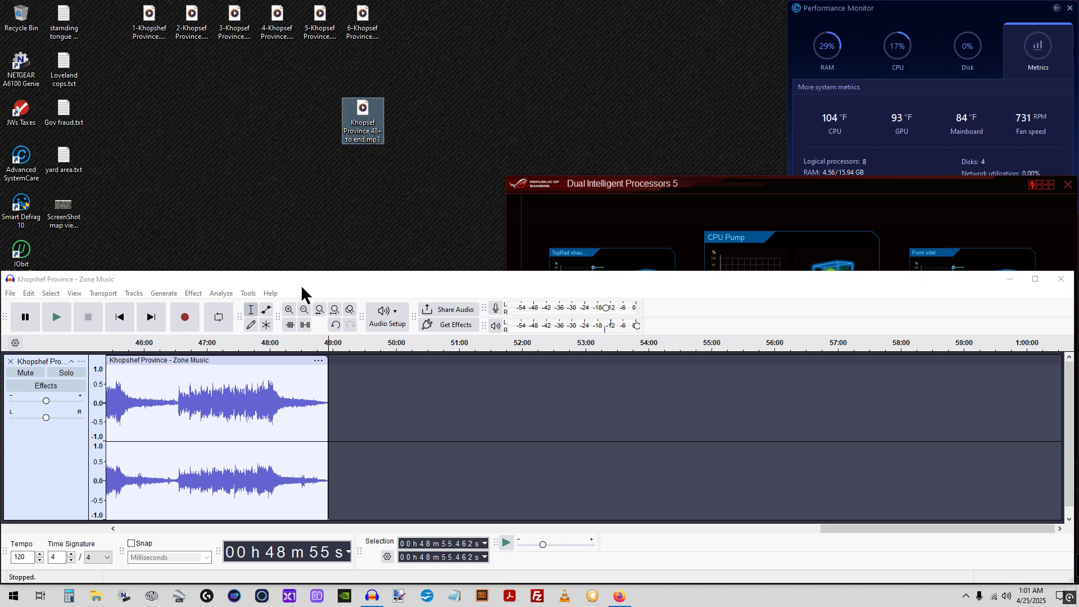
- Select the audio from about 37:43 to the end of the Khopshef Province - Zone Music track
{"action": "left_click_drag", "start_coordinate": [867, 532], "coordinate": [690, 535]}
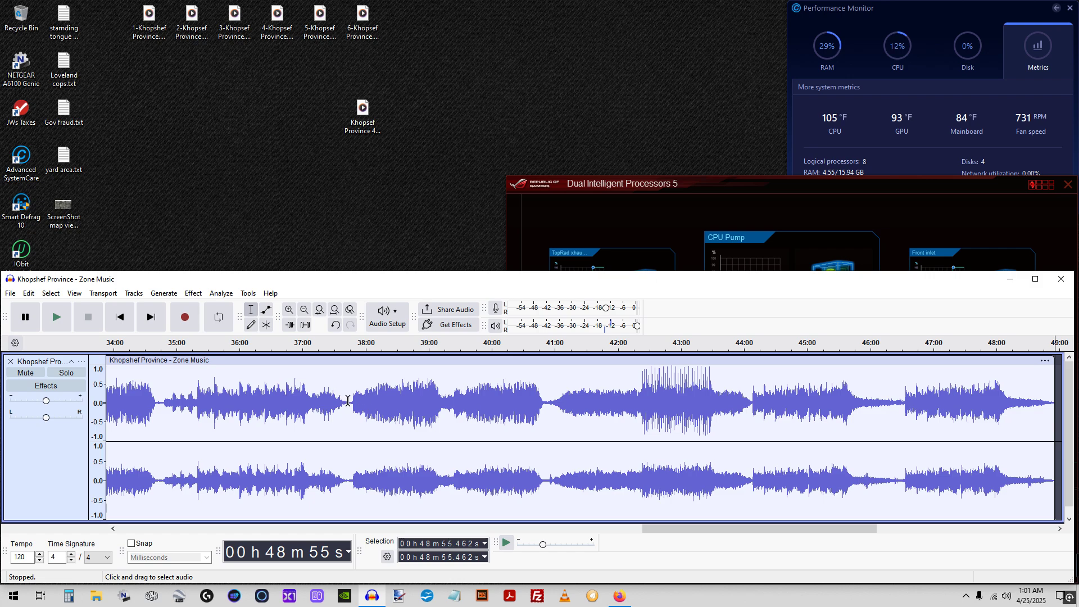
{"action": "left_click_drag", "start_coordinate": [348, 401], "coordinate": [1058, 389]}
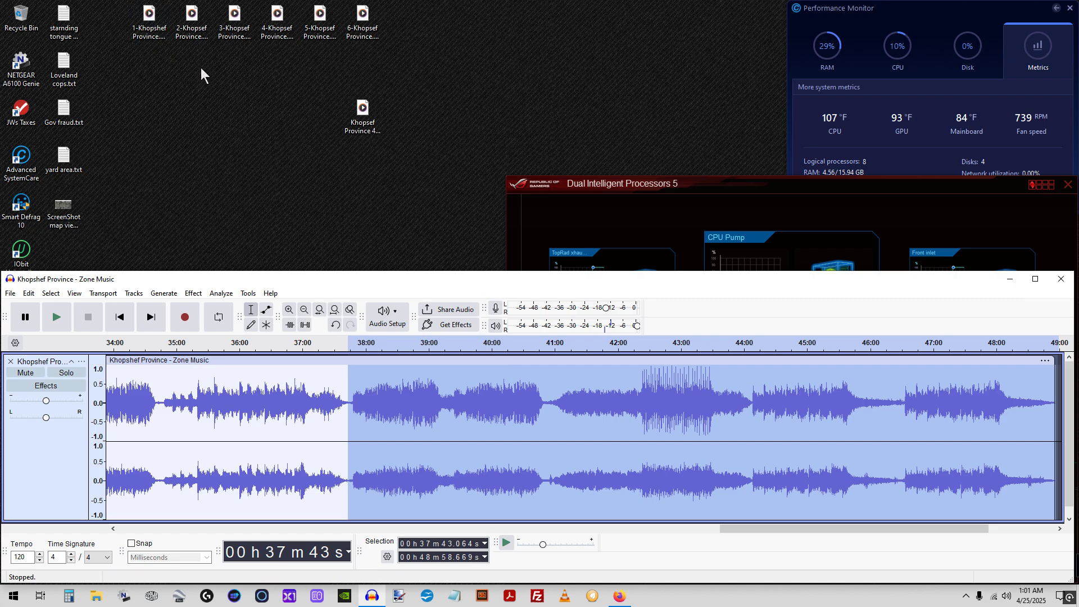
- Play Khopsef Province 48+ to end.mp3 from the desktop, spot-check several points through the recording, and close the media player
{"action": "left_click", "coordinate": [268, 114]}
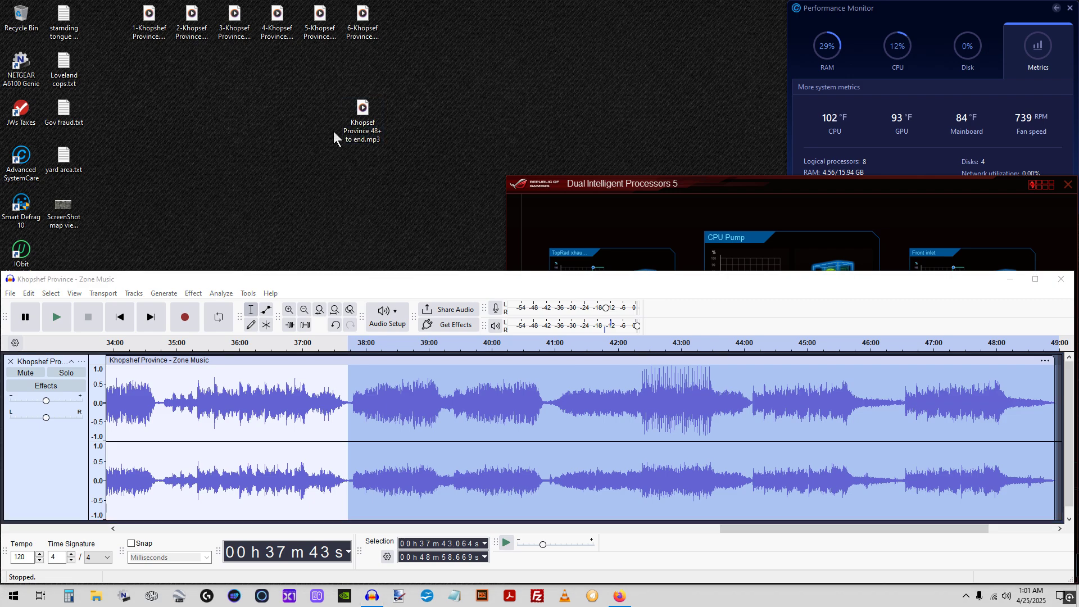
{"action": "double_click", "coordinate": [361, 111]}
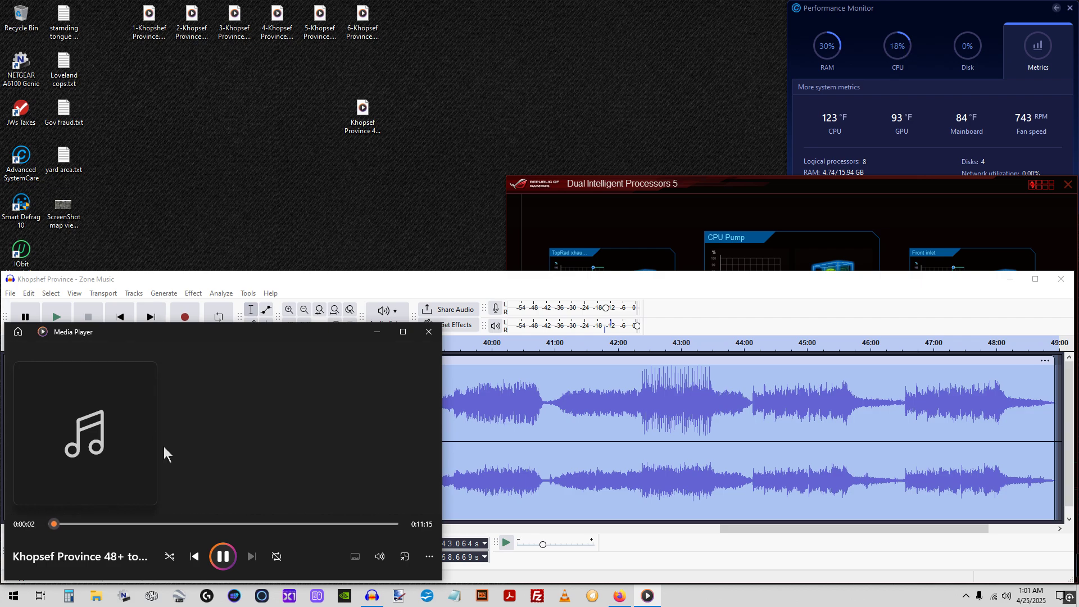
{"action": "left_click", "coordinate": [152, 523]}
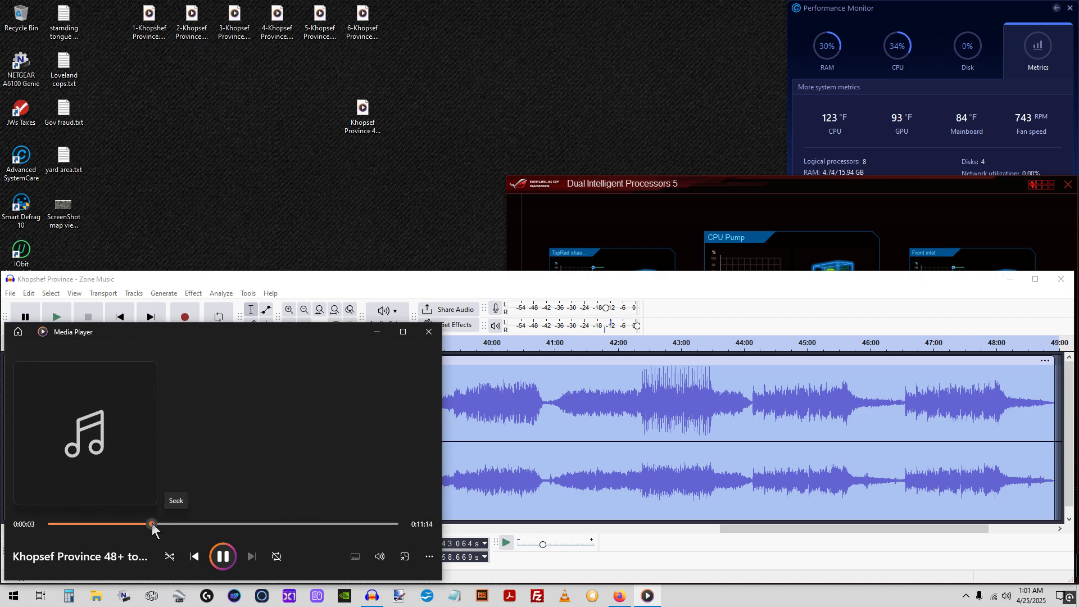
{"action": "left_click", "coordinate": [254, 524]}
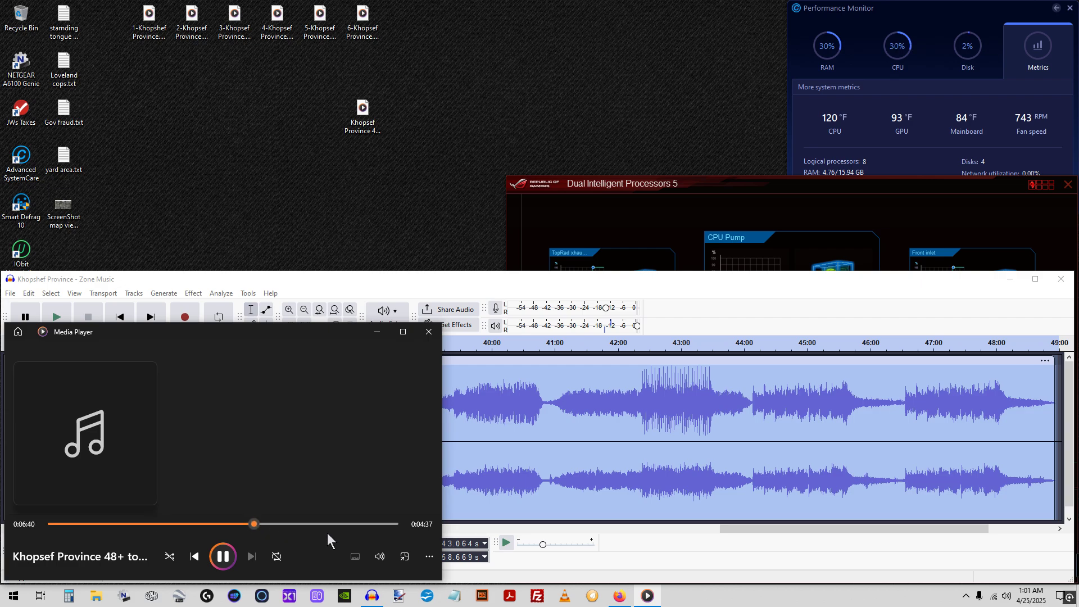
{"action": "left_click", "coordinate": [361, 524]}
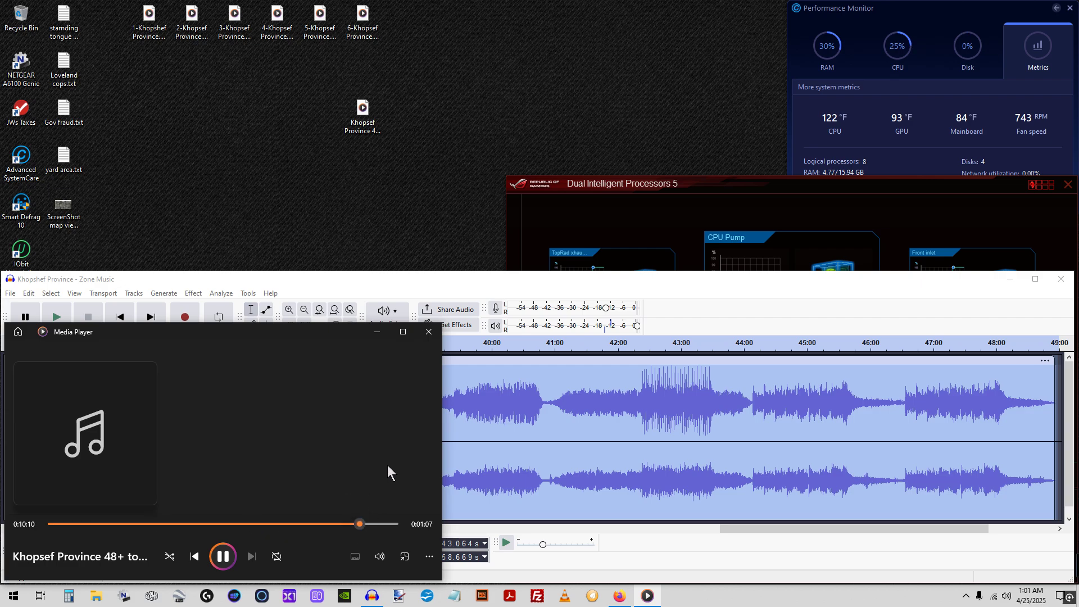
{"action": "left_click", "coordinate": [421, 332]}
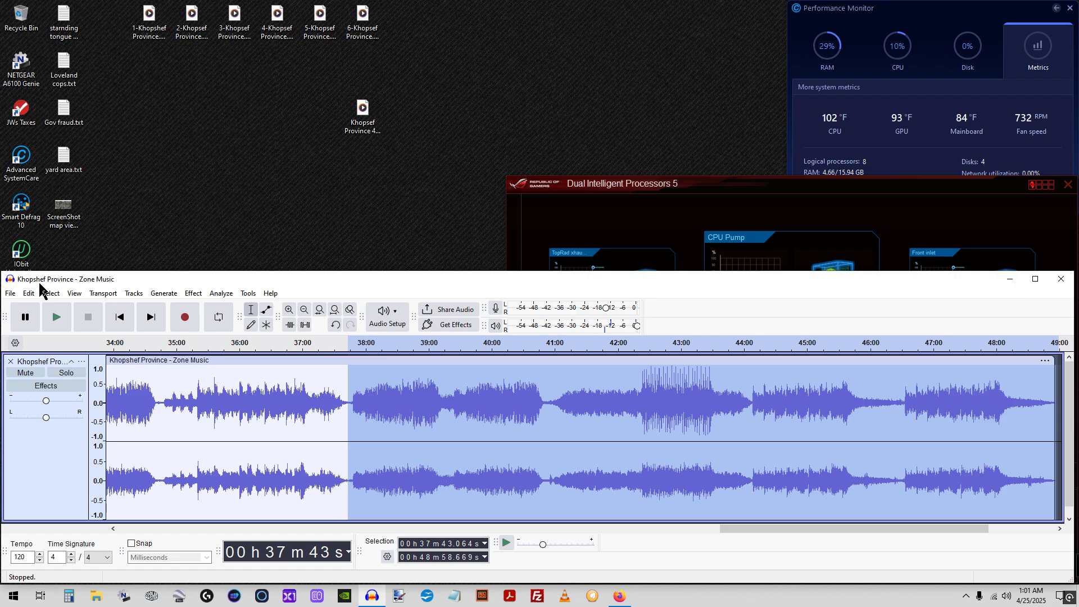
- Quit Audacity without saving changes to the Khopshef Province - Zone Music project
{"action": "left_click", "coordinate": [11, 297]}
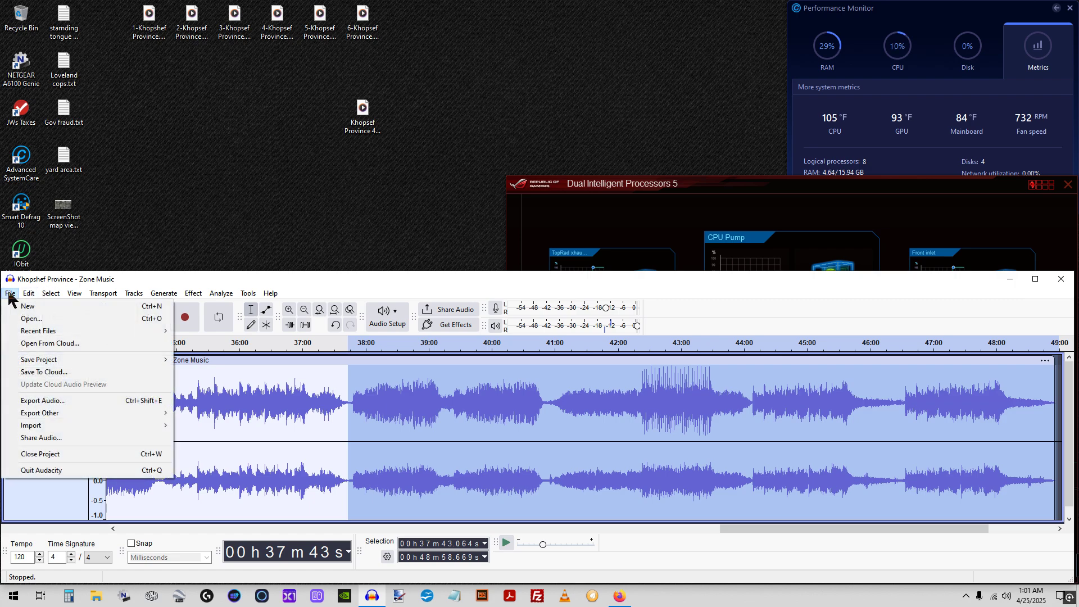
{"action": "left_click", "coordinate": [43, 471]}
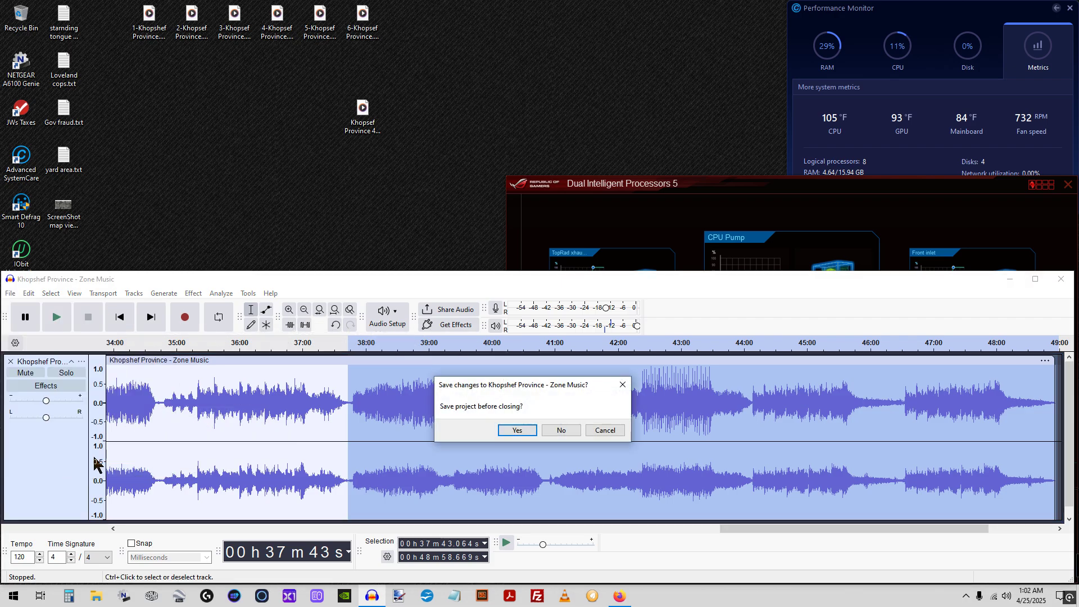
{"action": "left_click", "coordinate": [571, 432]}
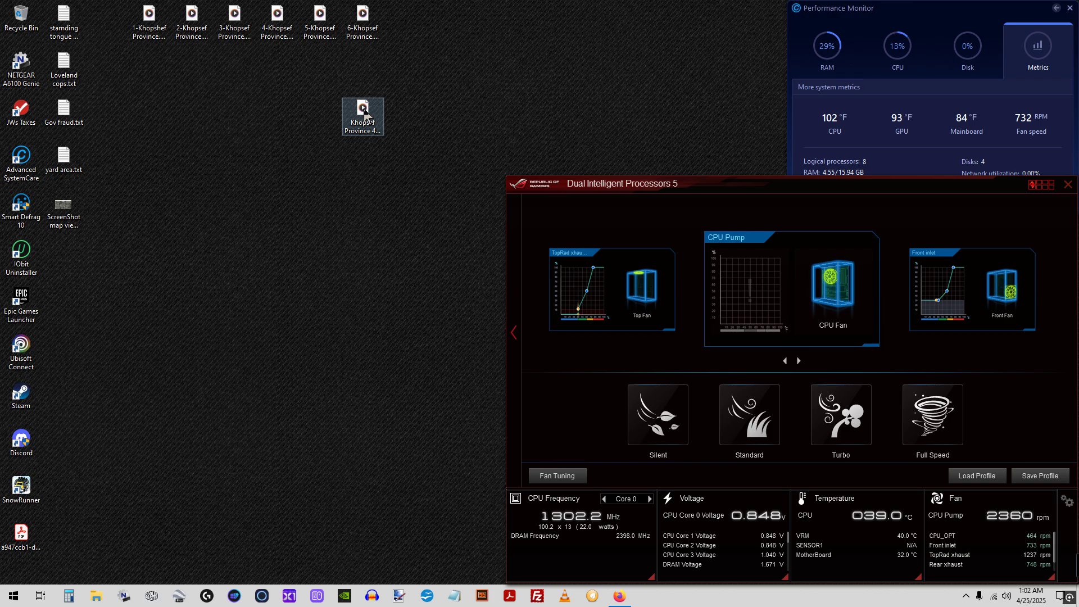
- Move Khopsef Province 48+ to end.mp3 up on the desktop so it sits directly beneath the 6-Khopsef Province file
{"action": "left_click_drag", "start_coordinate": [367, 108], "coordinate": [363, 64]}
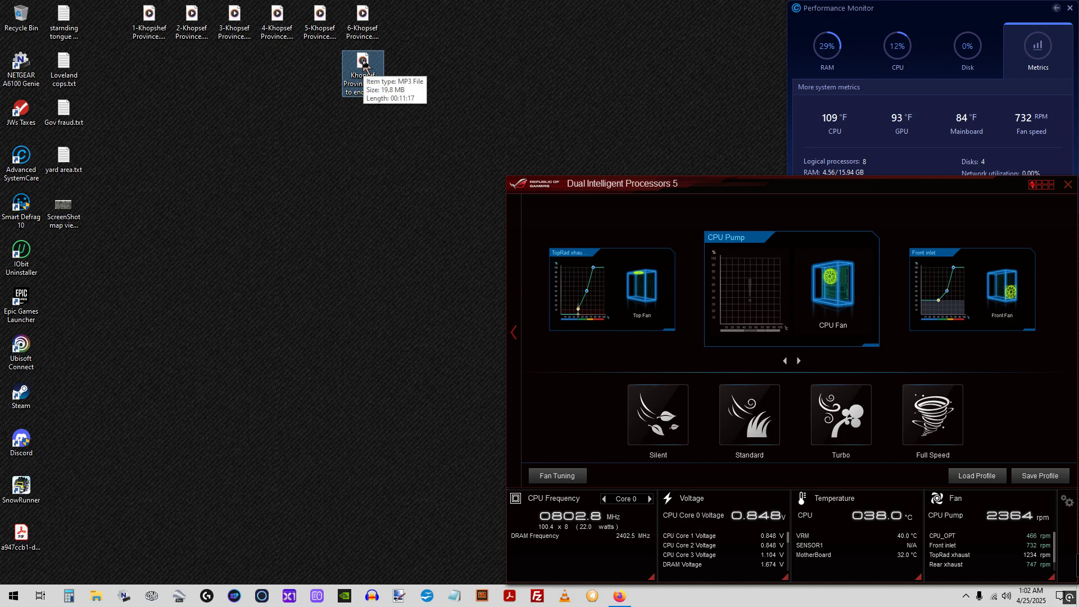